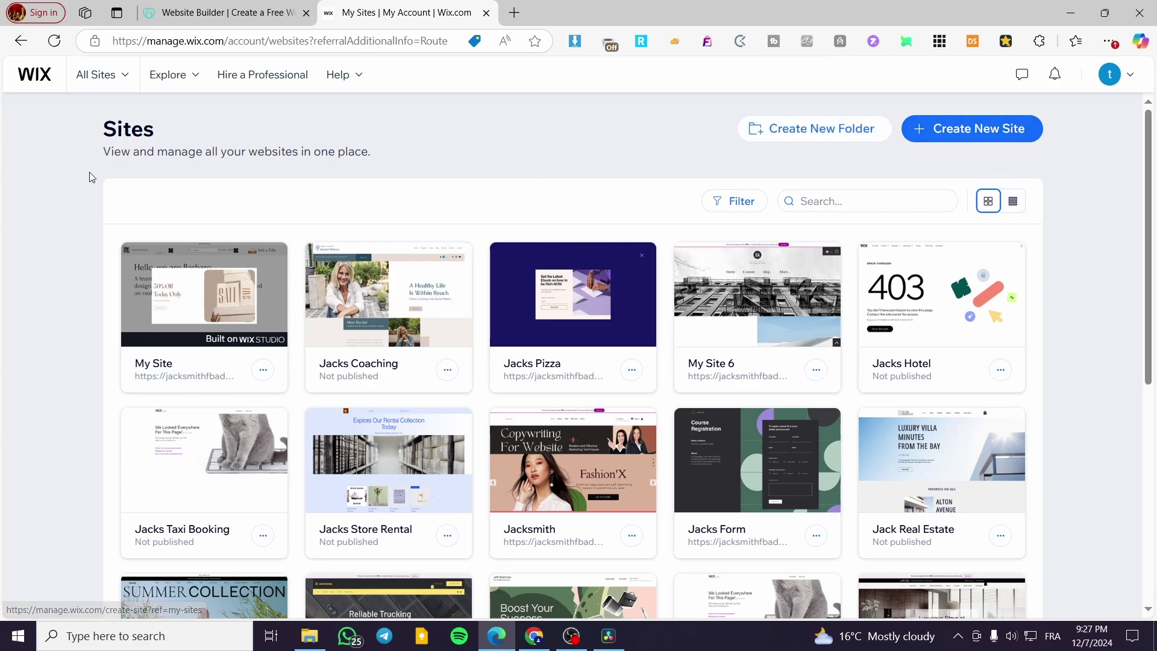
- Open the Create New Site flow in a new browser tab and switch to it
{"action": "right_click", "coordinate": [958, 128]}
{"action": "left_click", "coordinate": [1024, 135]}
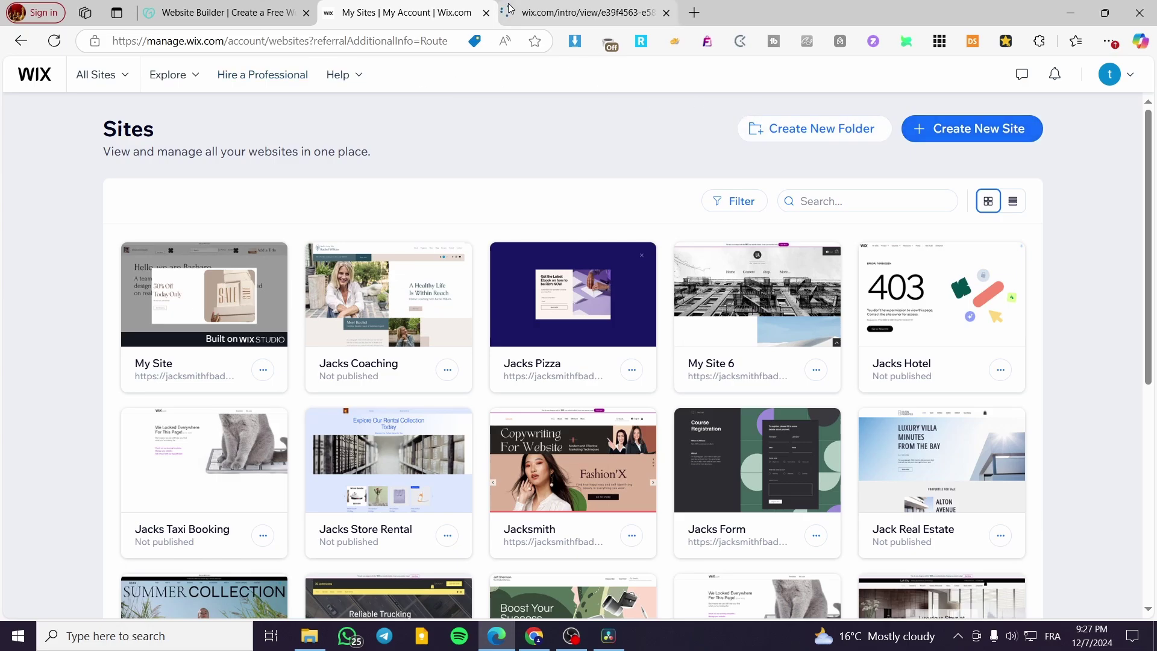
{"action": "left_click", "coordinate": [509, 9]}
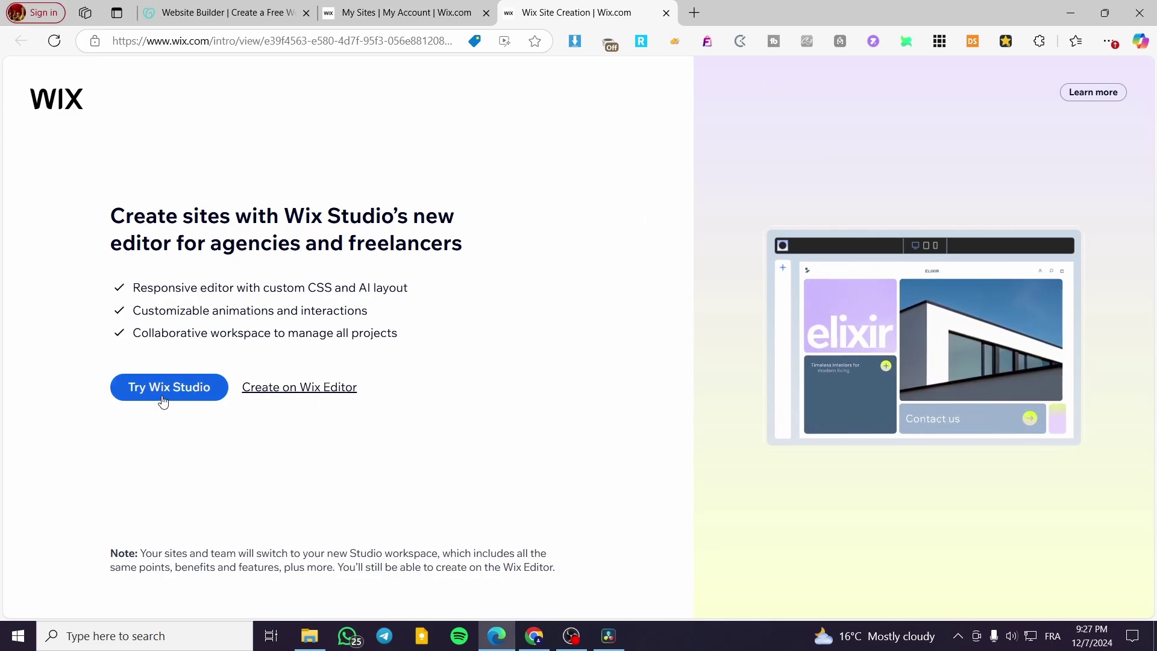
- Try the AI setup chat, go back, then choose to build on the classic Wix Editor
{"action": "left_click", "coordinate": [292, 392]}
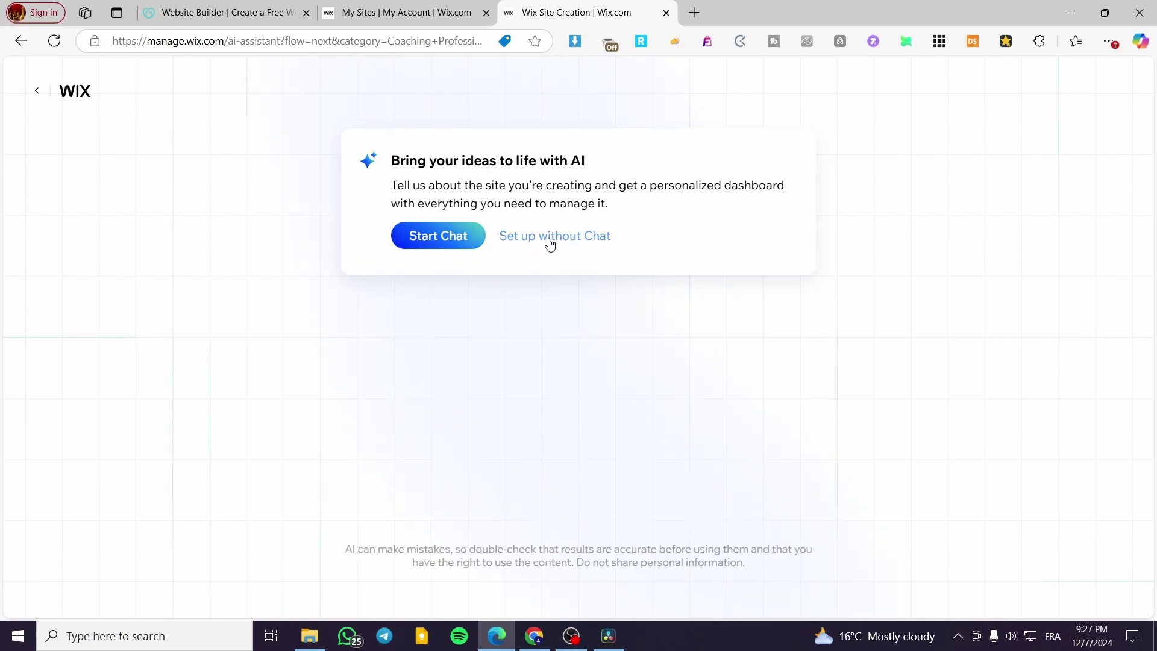
{"action": "right_click", "coordinate": [444, 240]}
{"action": "left_click", "coordinate": [424, 236]}
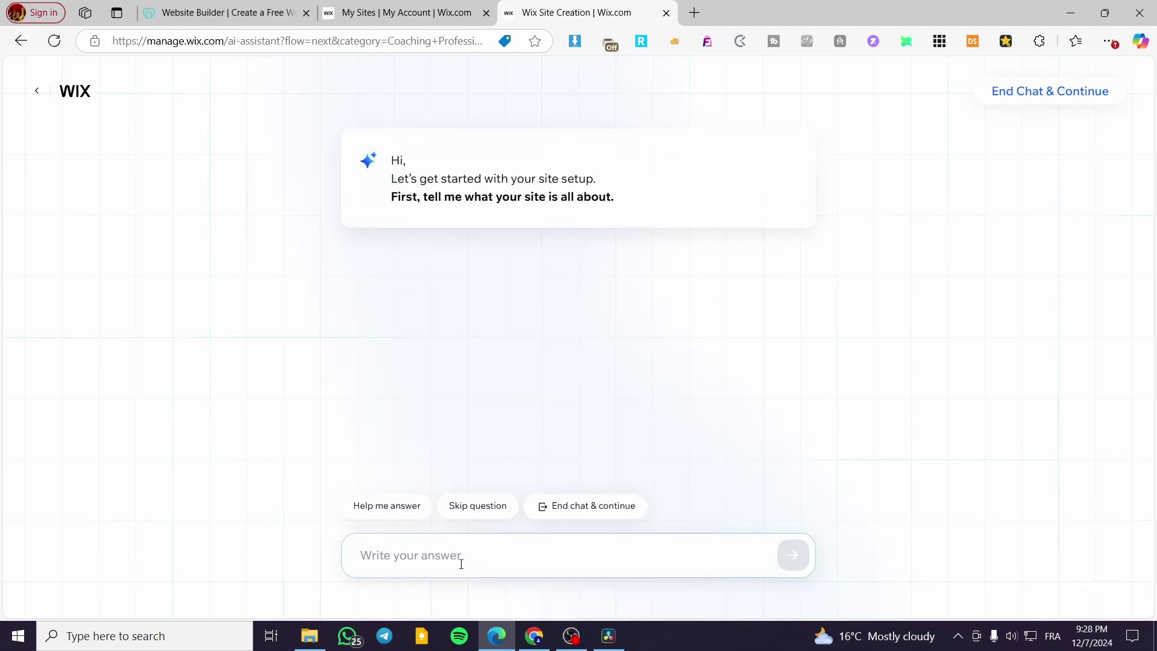
{"action": "left_click", "coordinate": [36, 96]}
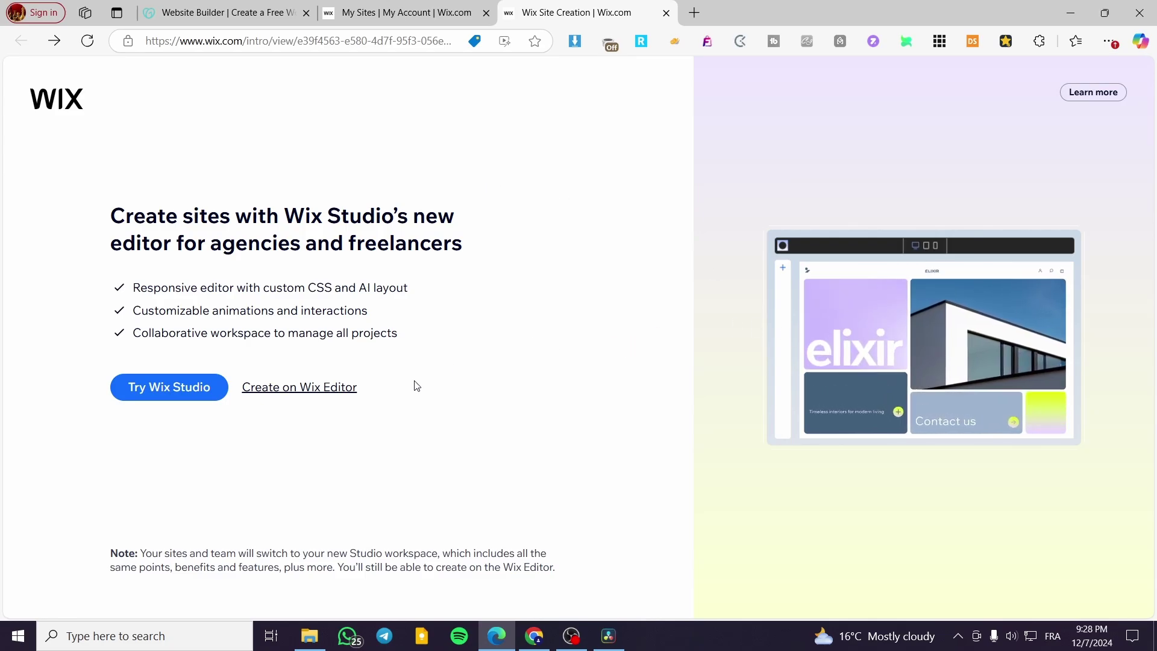
{"action": "left_click", "coordinate": [313, 390]}
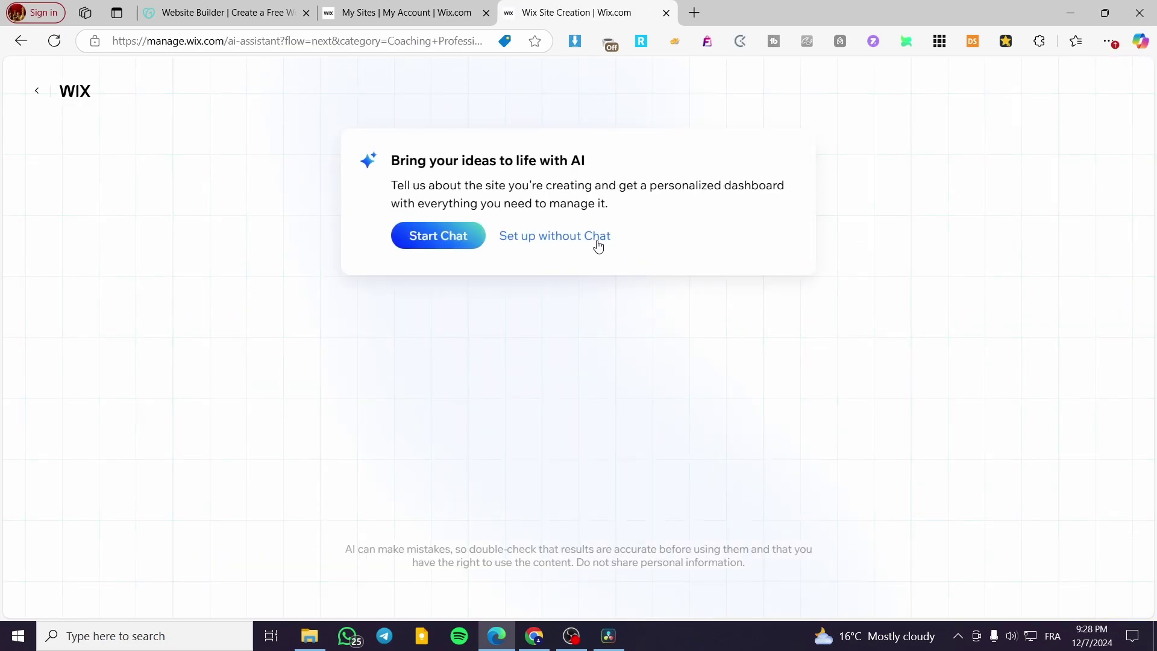
- Skip the chat, clear Coaching Professional, and pick Clothing Boutique from the 'Clothing' suggestions
{"action": "left_click", "coordinate": [596, 238]}
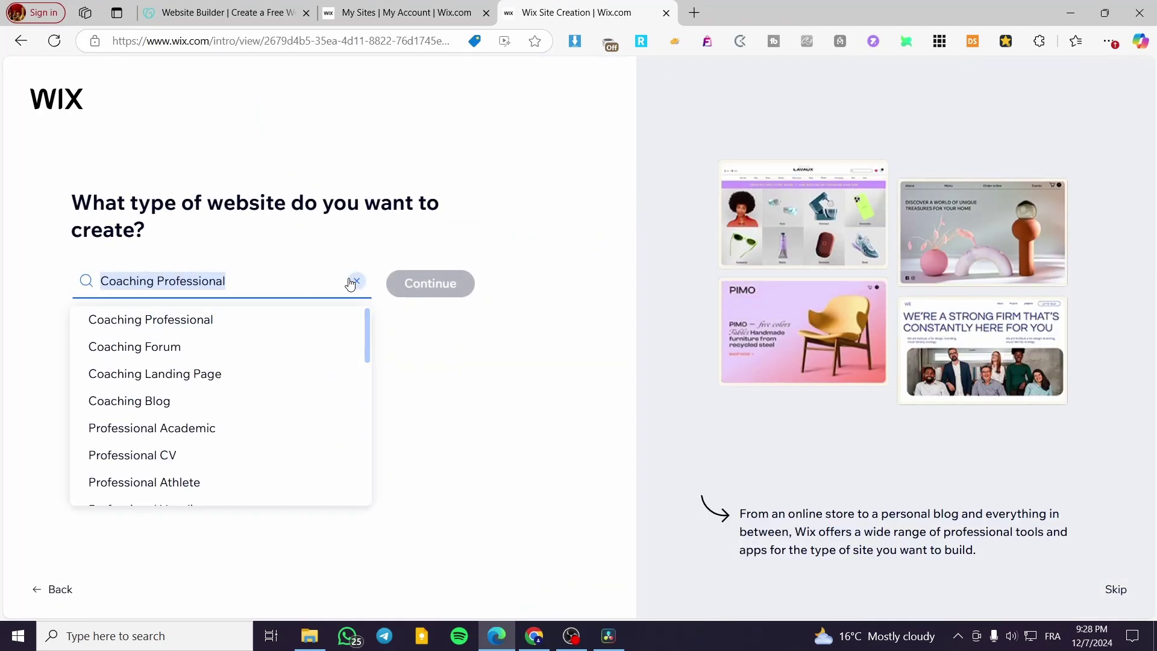
{"action": "left_click", "coordinate": [355, 281]}
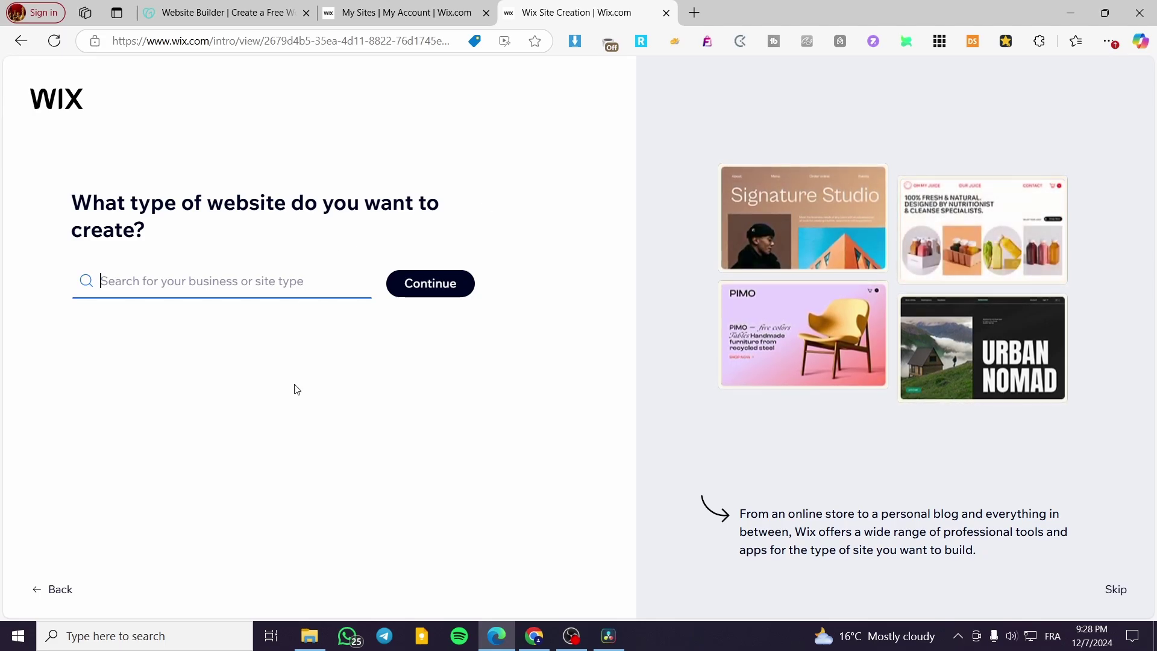
{"action": "left_click", "coordinate": [89, 283]}
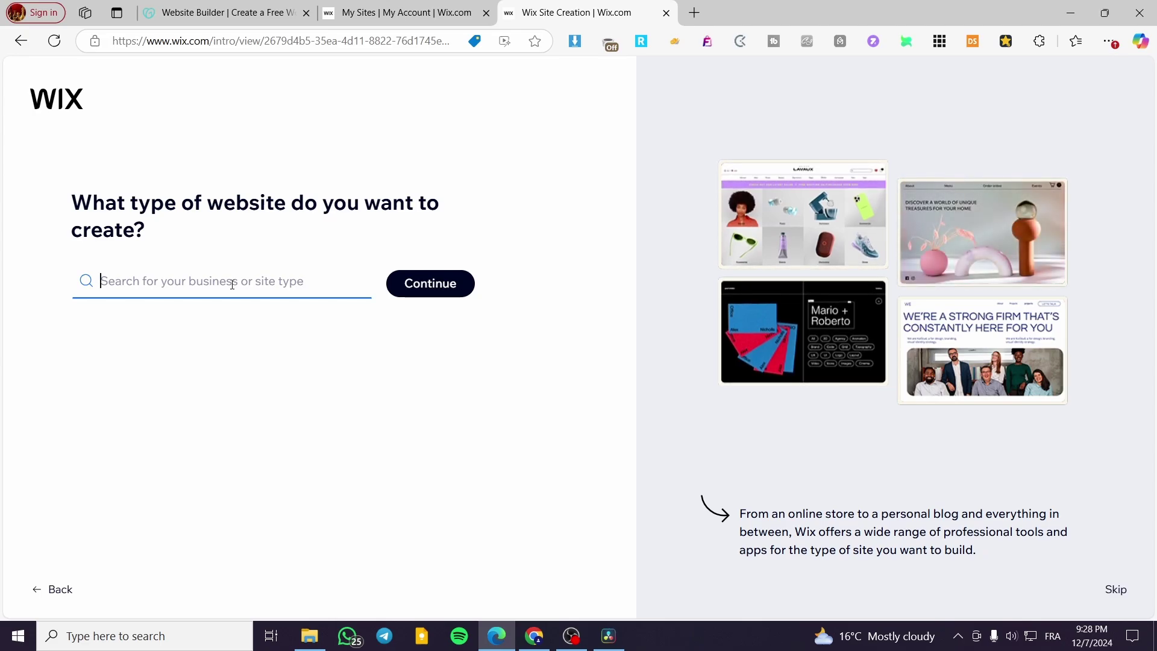
{"action": "type", "text": "C"}
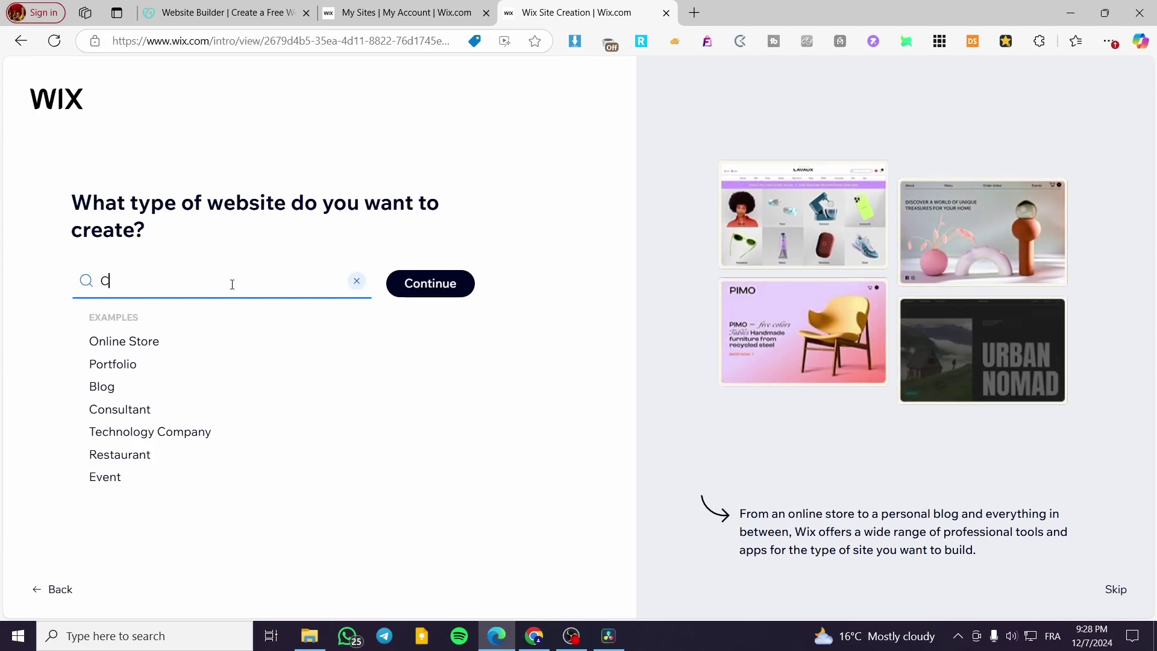
{"action": "type", "text": "lothing"}
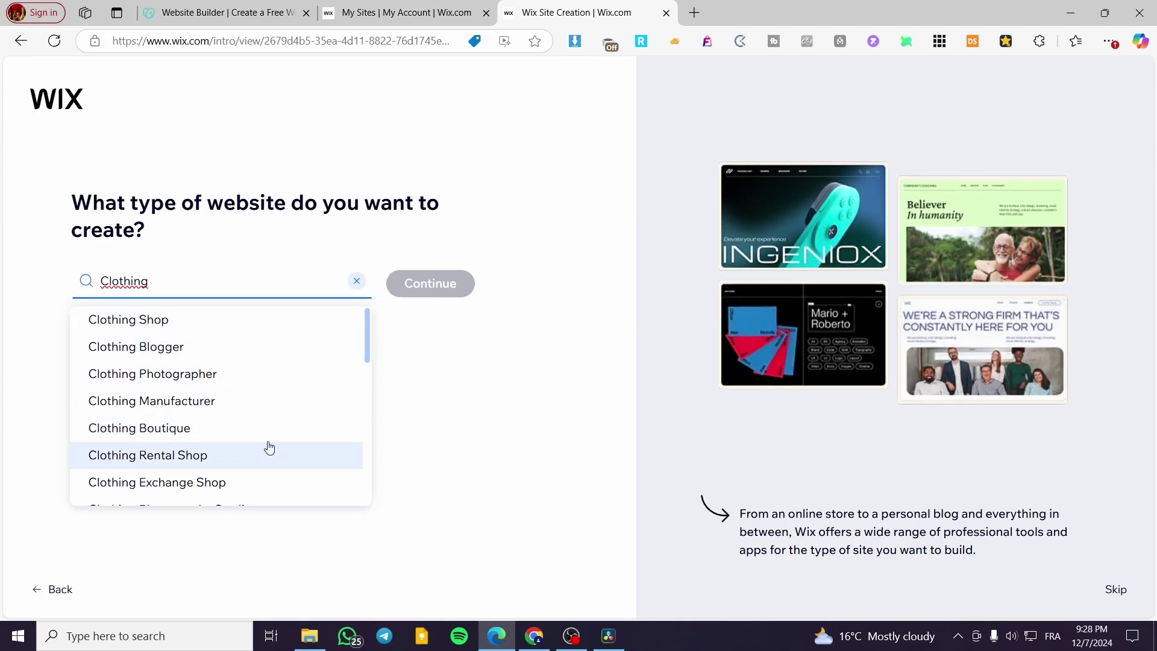
{"action": "scroll", "coordinate": [281, 460], "scroll_direction": "down", "scroll_amount": 1}
{"action": "scroll", "coordinate": [286, 459], "scroll_direction": "down", "scroll_amount": 1}
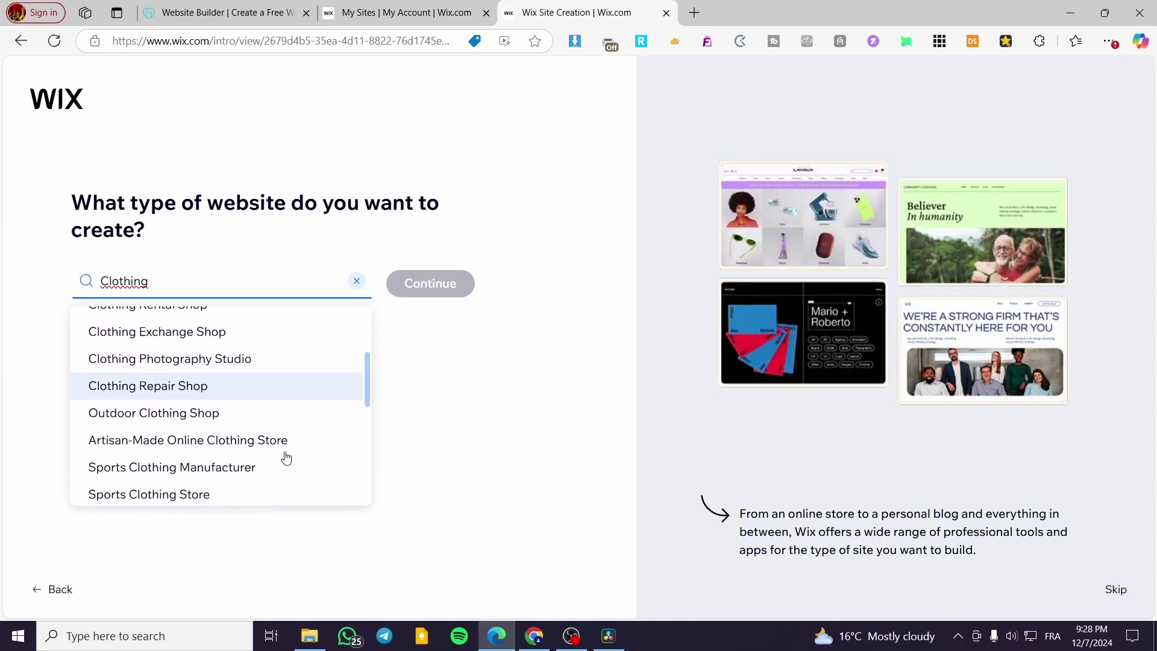
{"action": "left_click_drag", "start_coordinate": [368, 381], "coordinate": [363, 319]}
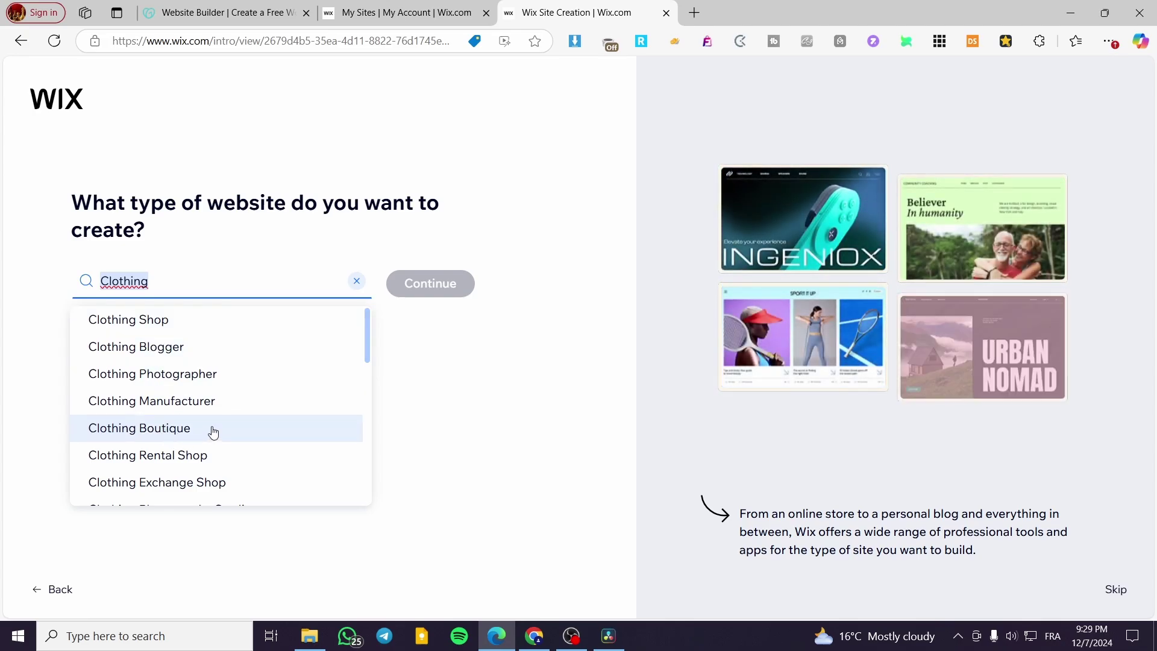
{"action": "scroll", "coordinate": [211, 433], "scroll_direction": "down", "scroll_amount": 1}
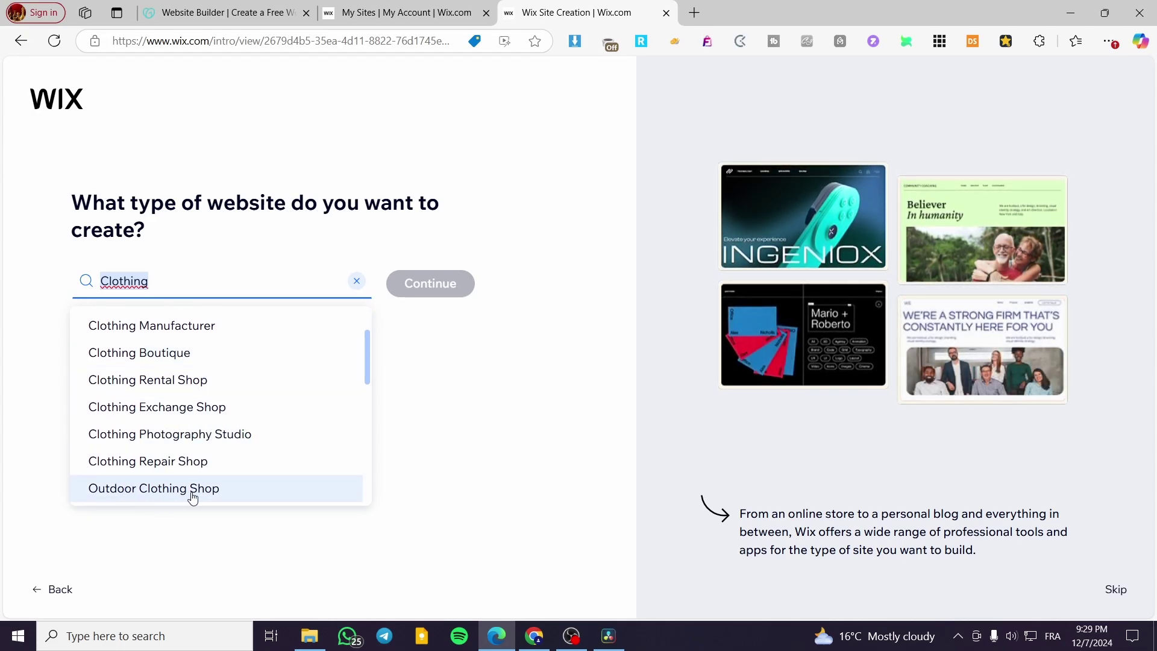
{"action": "scroll", "coordinate": [243, 473], "scroll_direction": "up", "scroll_amount": 2}
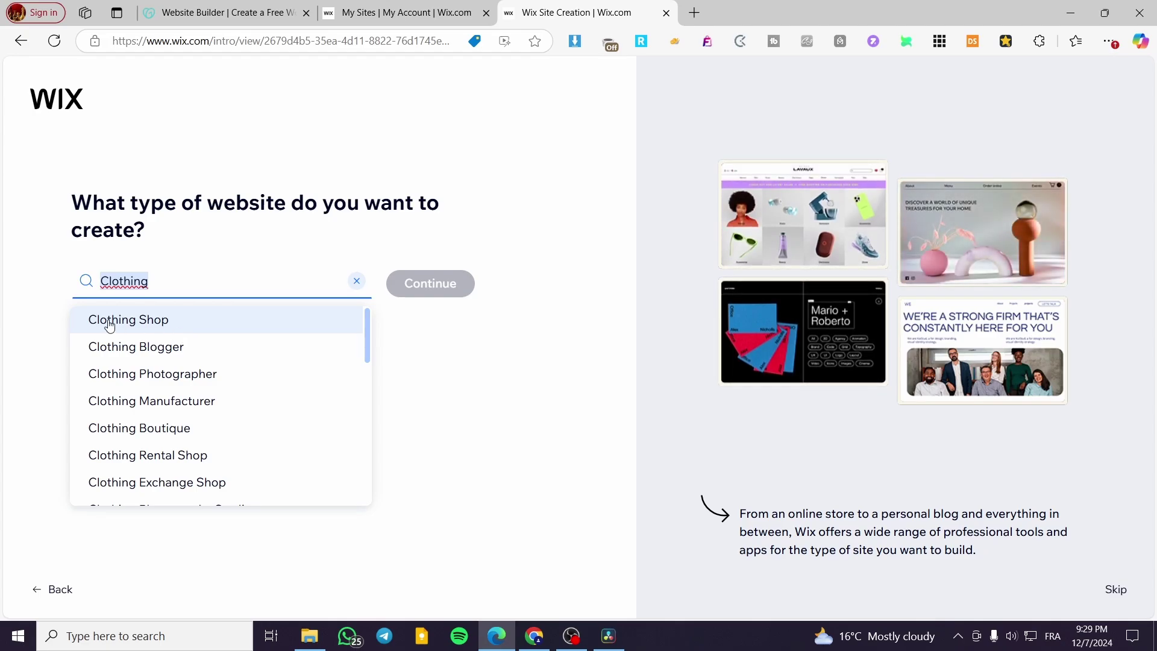
{"action": "left_click", "coordinate": [159, 438]}
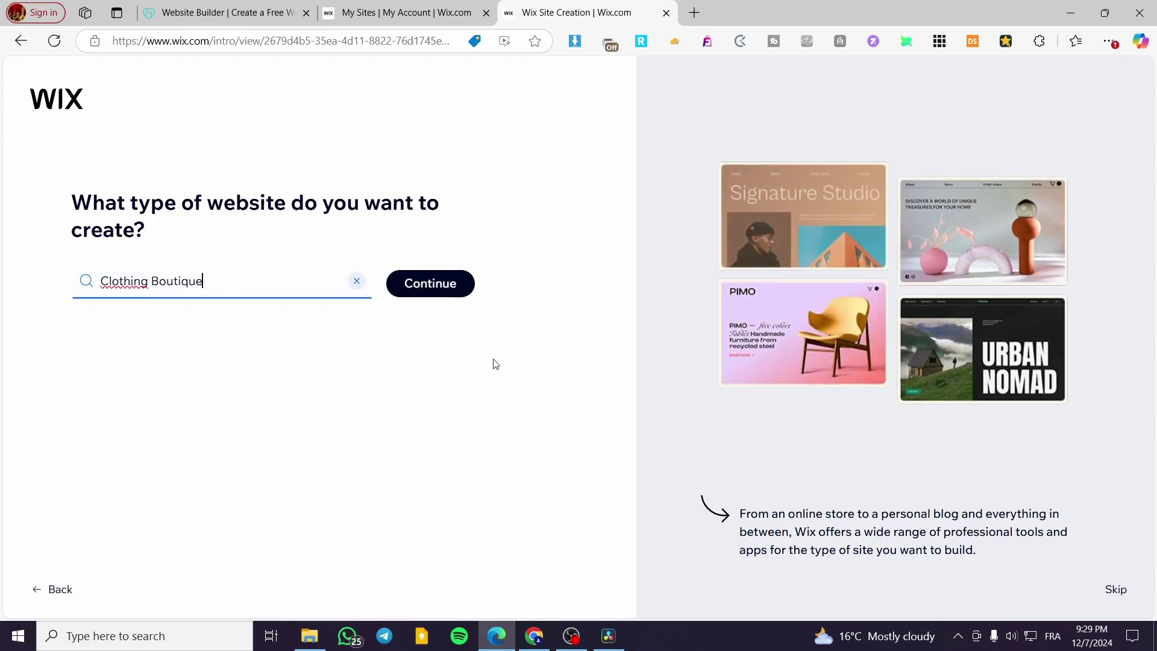
- Confirm Clothing Boutique and start renaming the store from Jacks Coaching to 'Jacks Cloth…'
{"action": "left_click", "coordinate": [445, 293]}
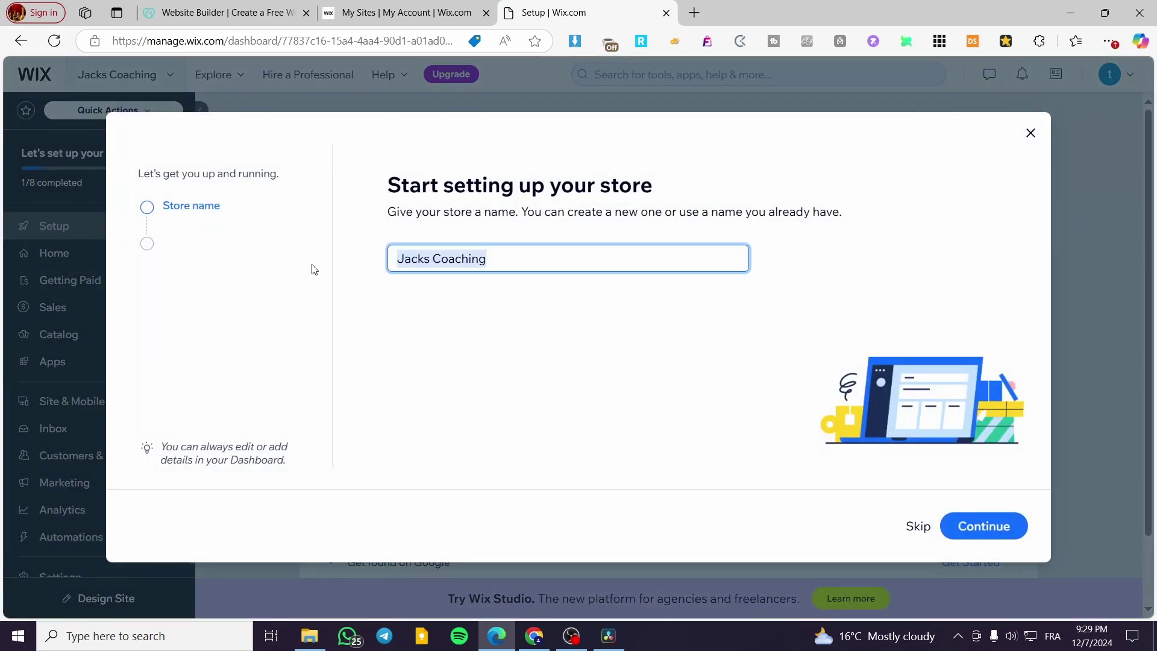
{"action": "key", "text": "BackSpace"}
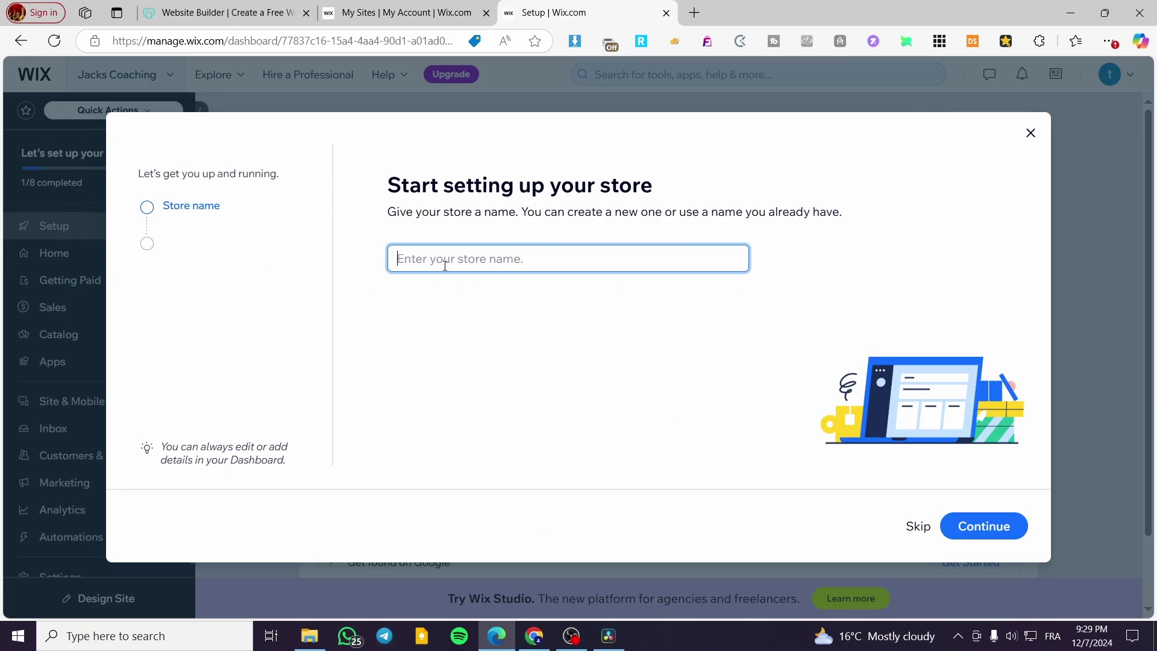
{"action": "type", "text": "Ja"}
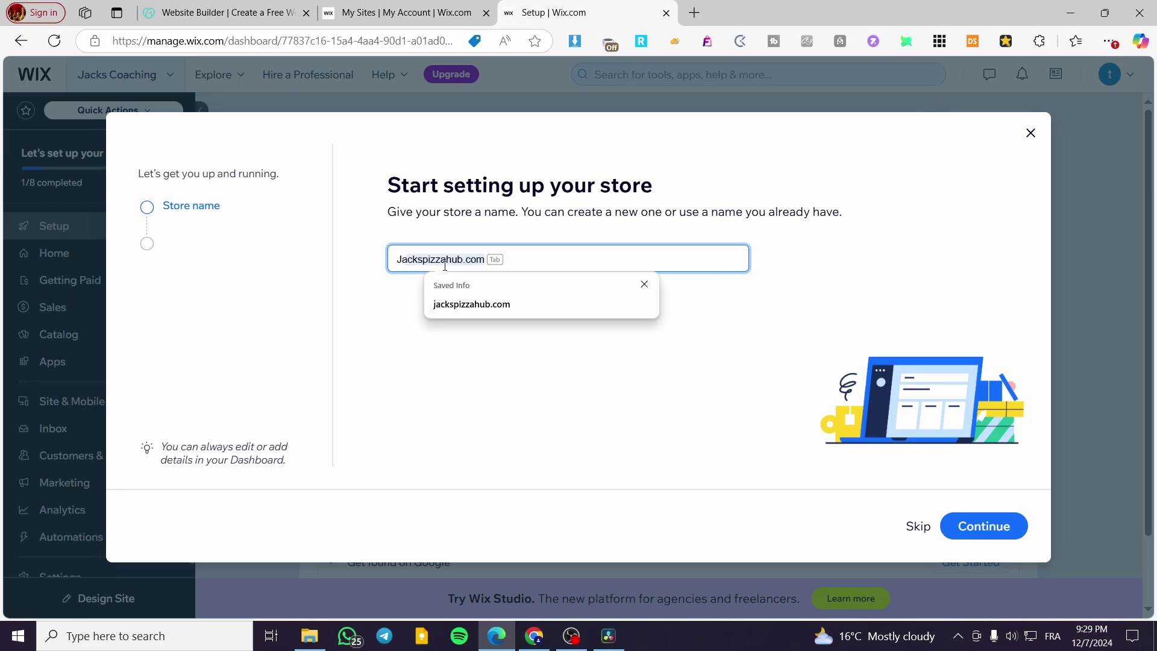
{"action": "type", "text": "cks Cloth"}
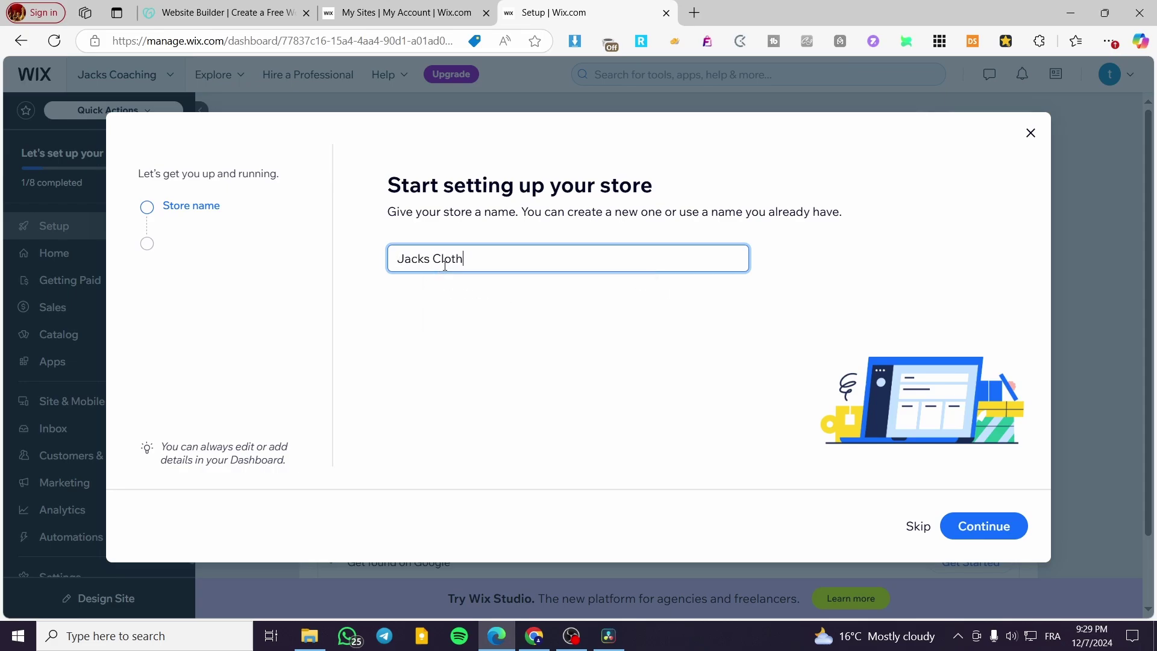
{"action": "type", "text": "s"}
- Save the store name and answer 'already selling online' and 'Not sure yet' about moving it
{"action": "left_click", "coordinate": [969, 526]}
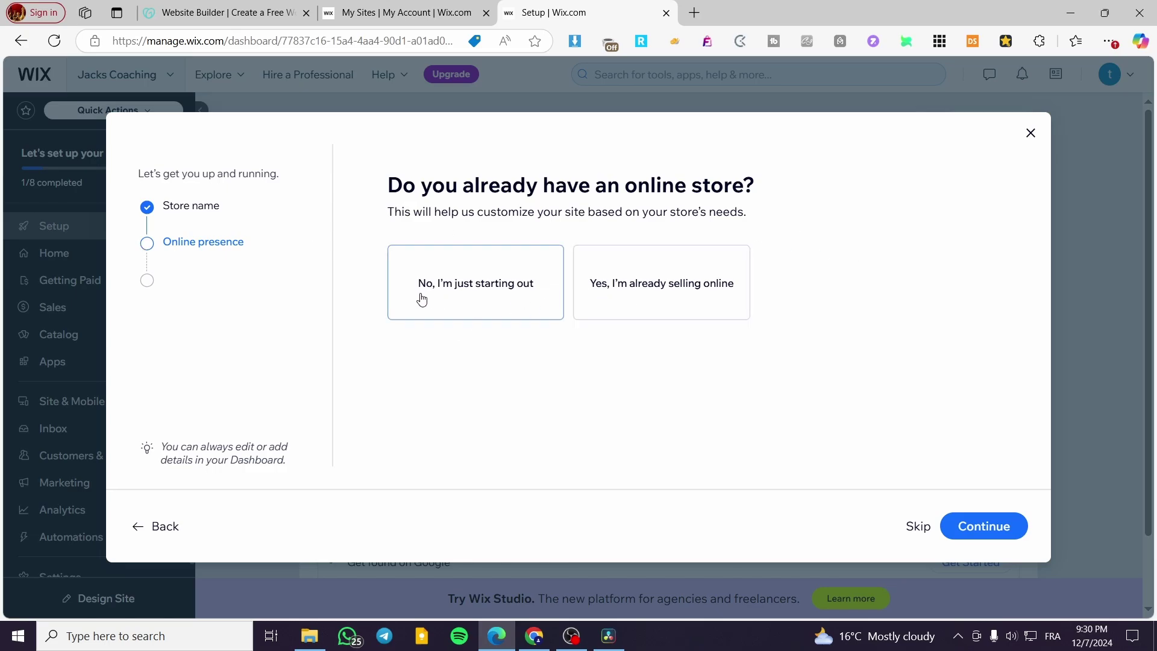
{"action": "left_click", "coordinate": [445, 297]}
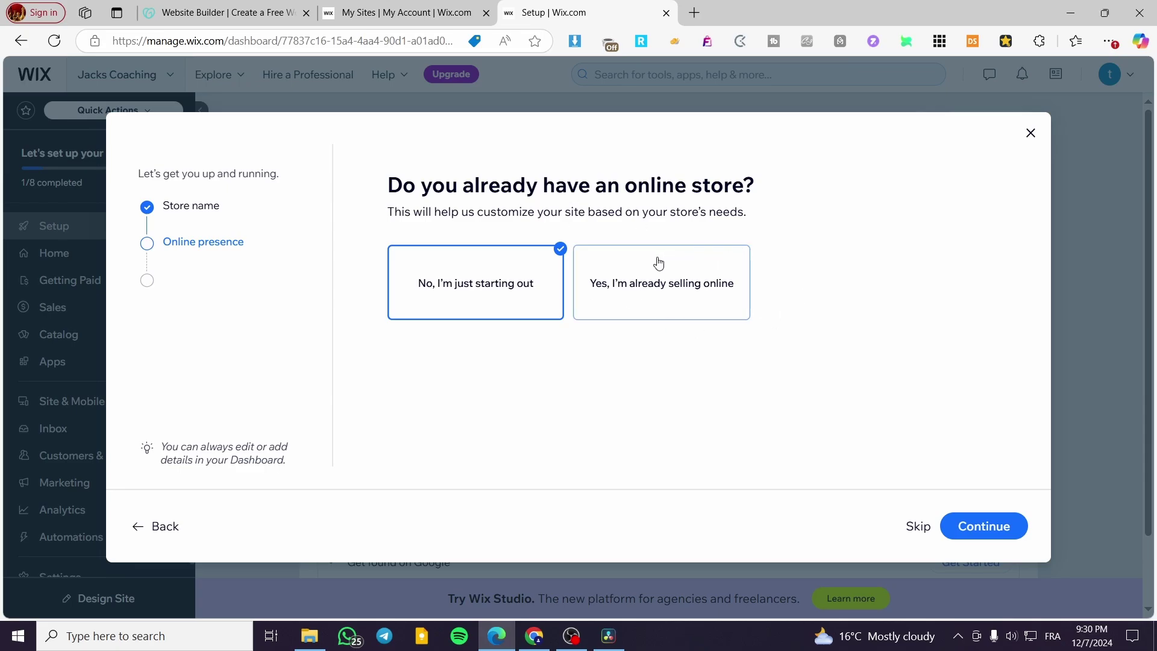
{"action": "left_click", "coordinate": [708, 299]}
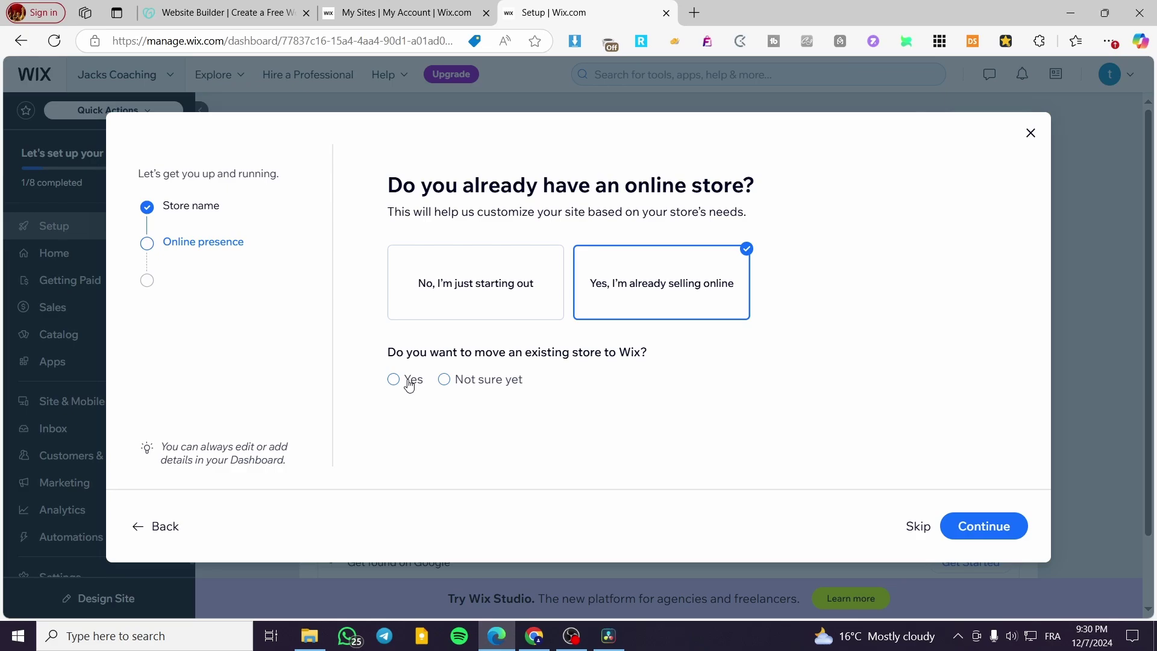
{"action": "left_click", "coordinate": [409, 384]}
{"action": "left_click", "coordinate": [444, 380]}
- Mark Physical, Dropshipping, Digital and Print-on-demand as the product types sold
{"action": "left_click", "coordinate": [994, 530]}
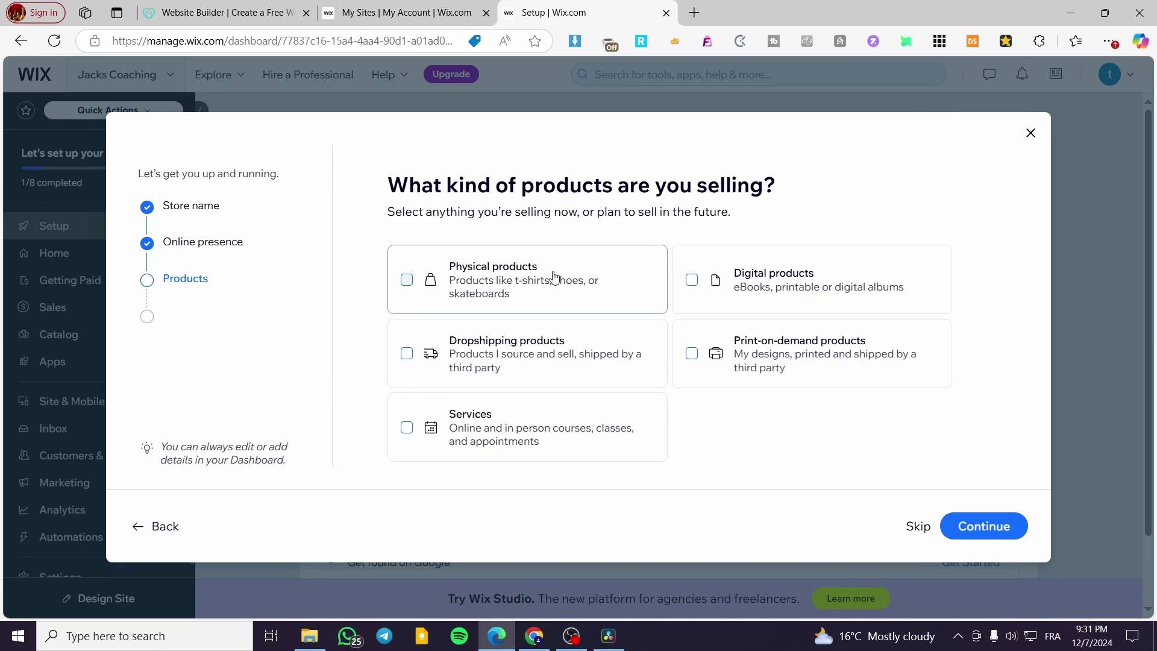
{"action": "left_click", "coordinate": [406, 282]}
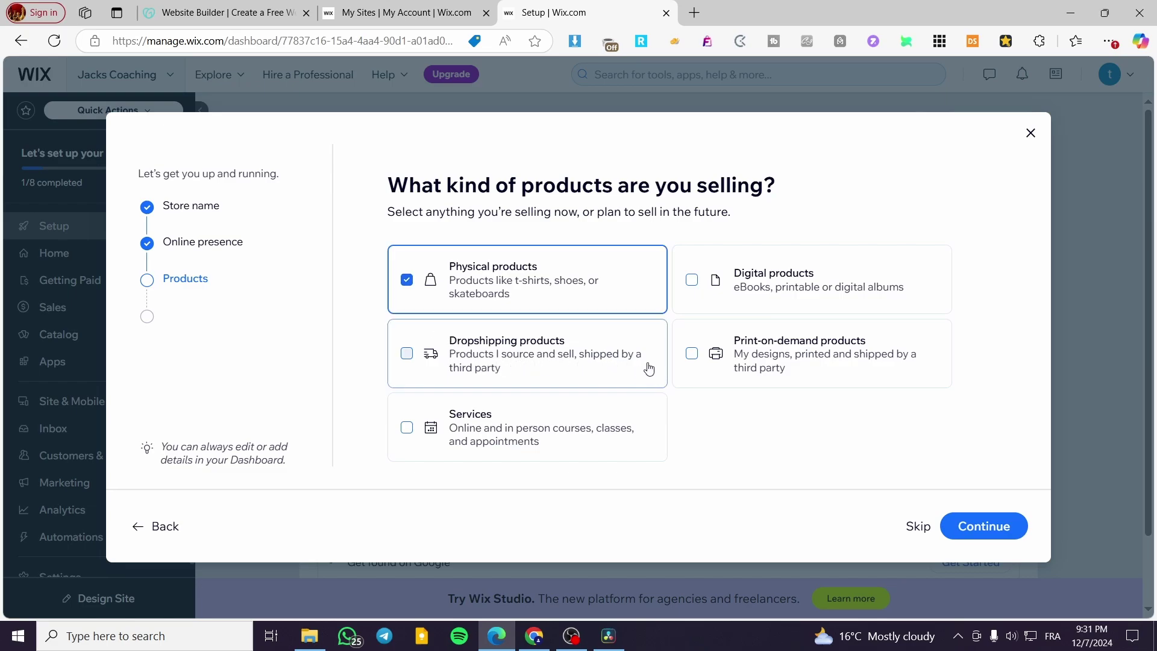
{"action": "left_click", "coordinate": [410, 358]}
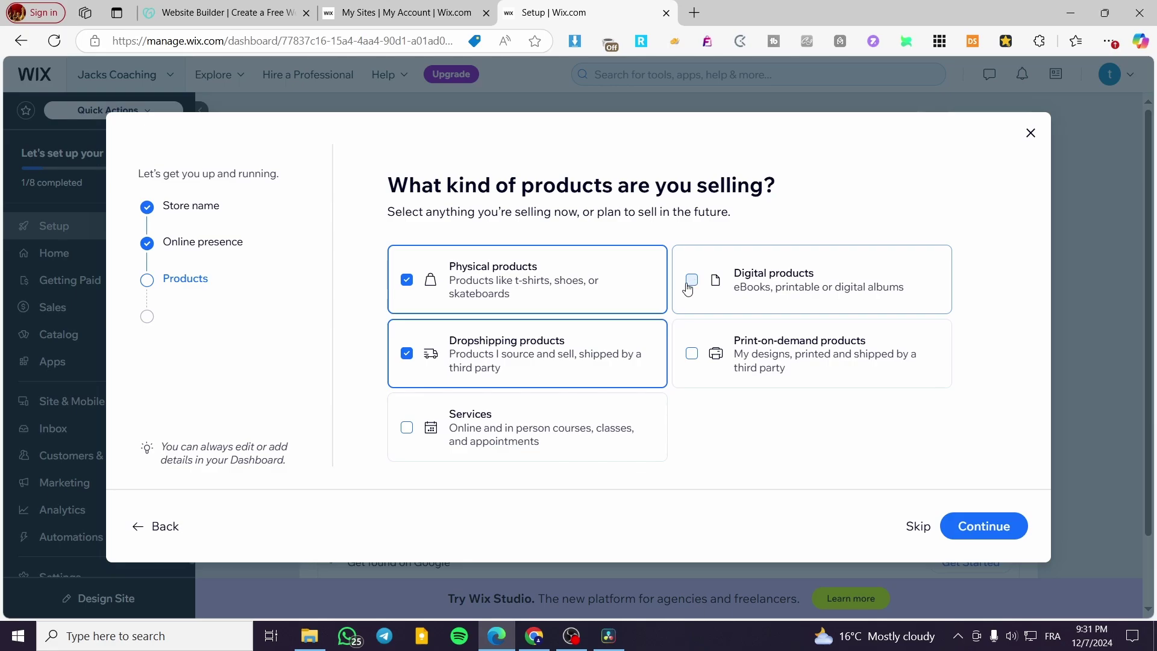
{"action": "left_click", "coordinate": [692, 281]}
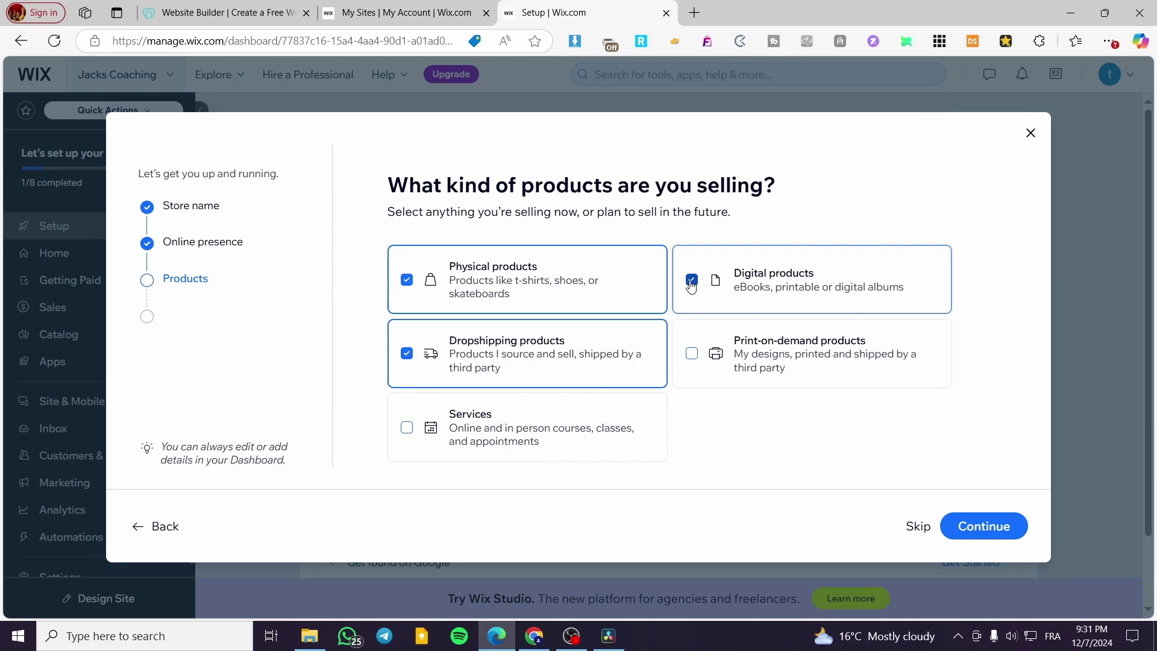
{"action": "left_click", "coordinate": [691, 355]}
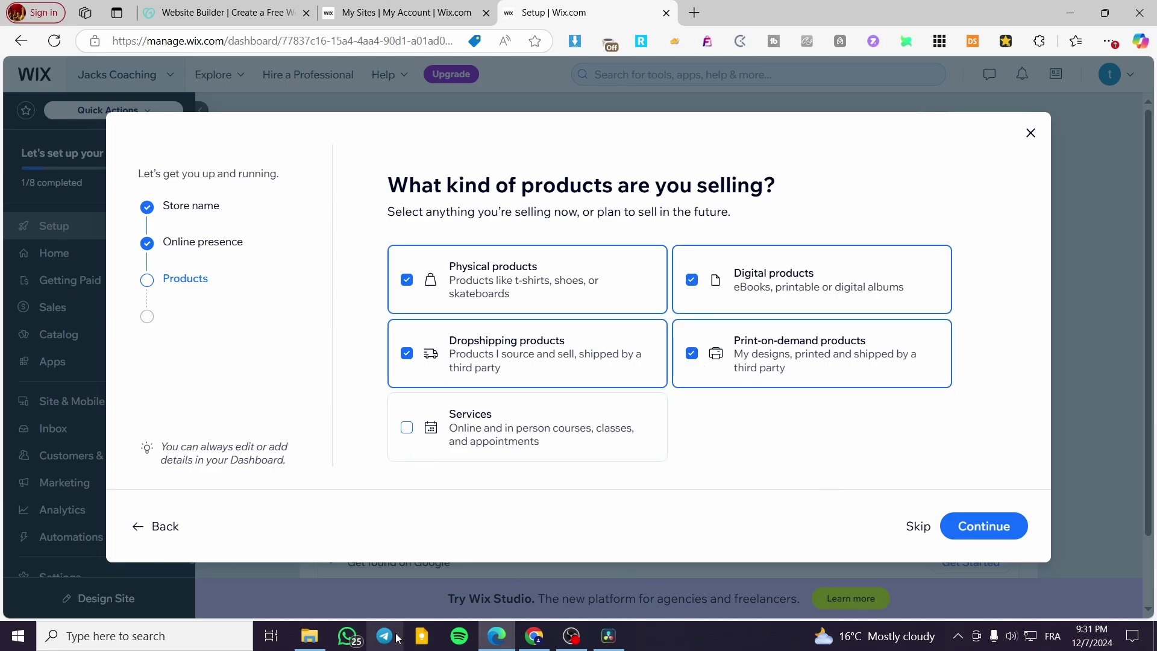
- Choose online store, mobile app and marketplaces as sales channels and go to the dashboard
{"action": "left_click", "coordinate": [998, 530]}
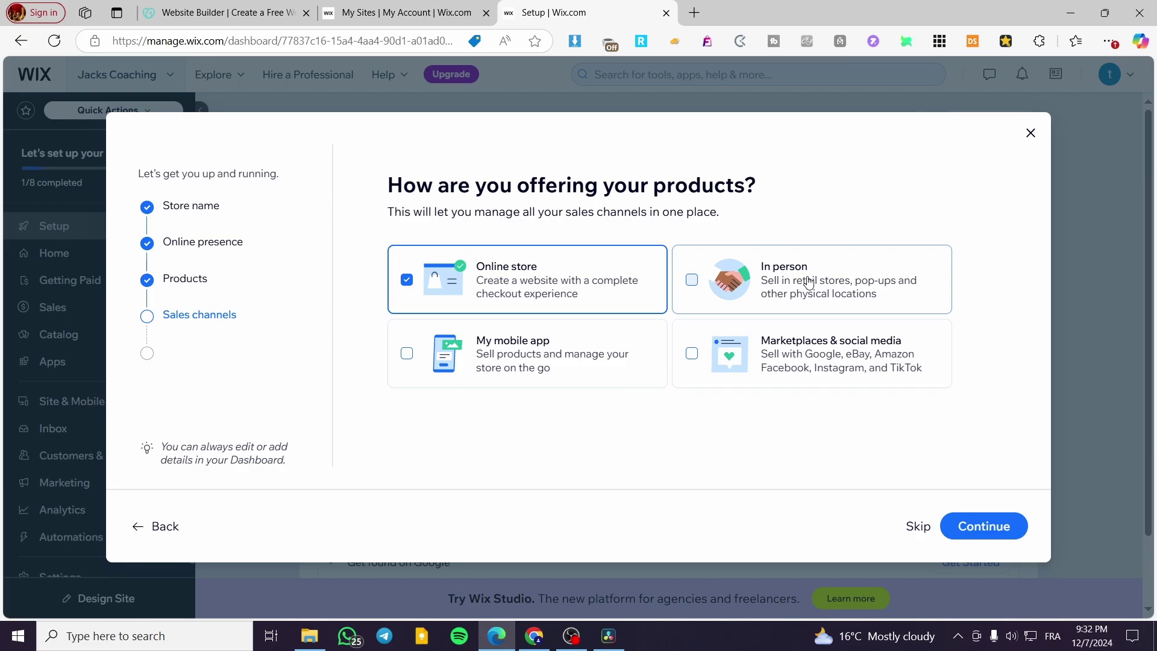
{"action": "left_click", "coordinate": [810, 288]}
{"action": "left_click", "coordinate": [859, 353]}
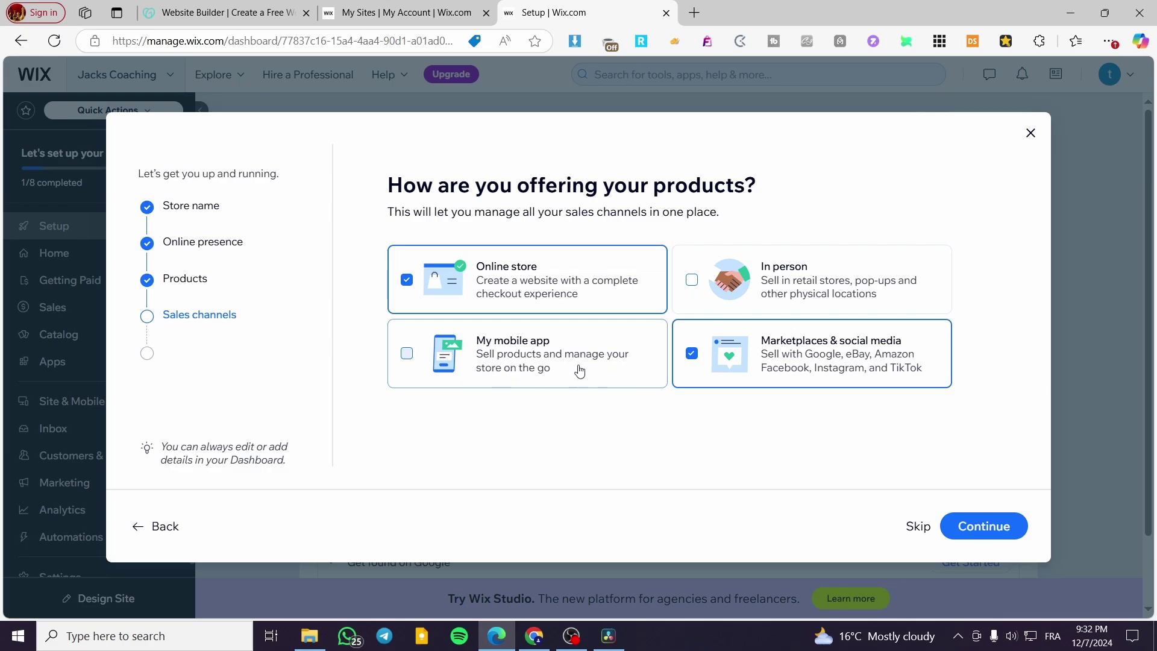
{"action": "left_click", "coordinate": [430, 356]}
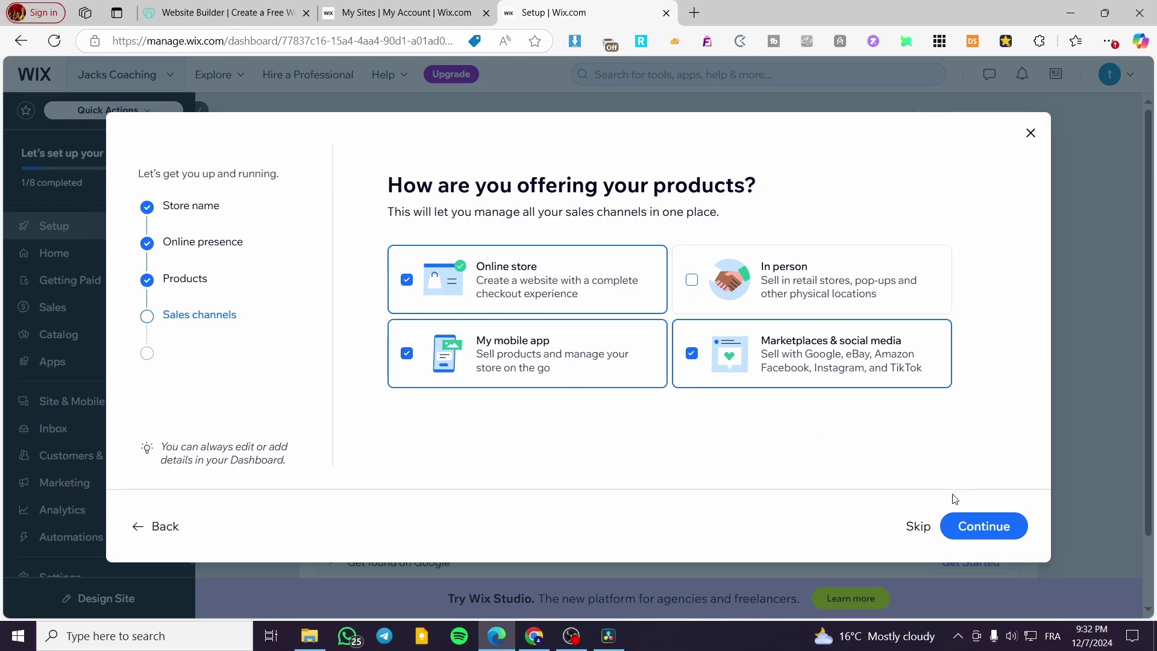
{"action": "left_click", "coordinate": [944, 532]}
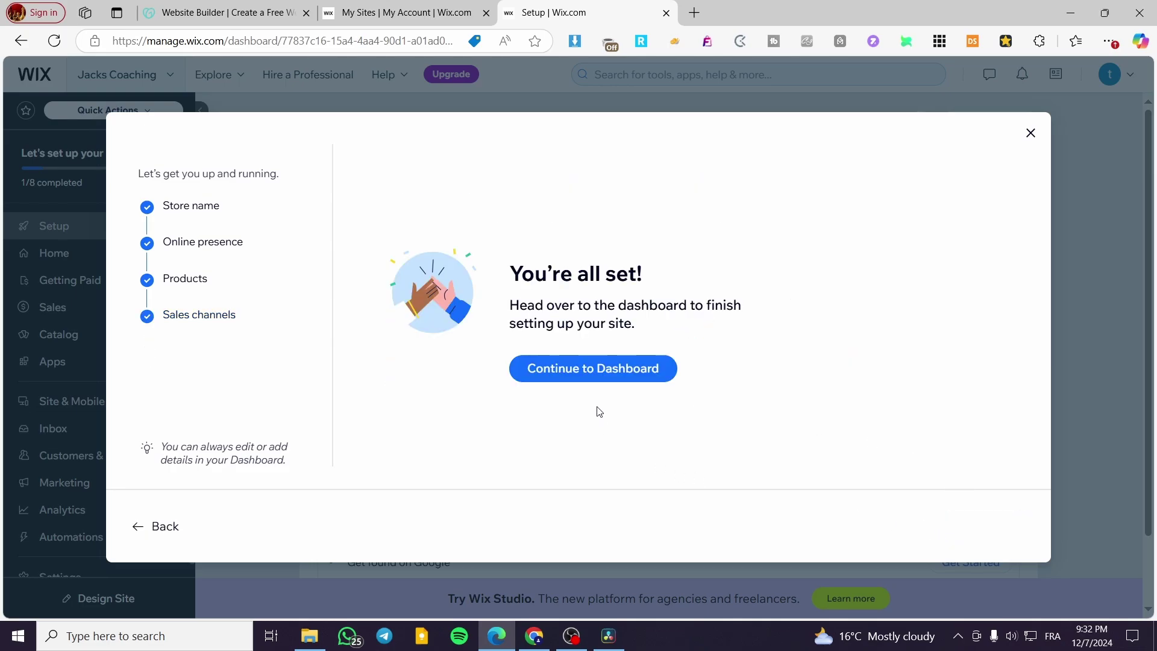
{"action": "left_click", "coordinate": [601, 371]}
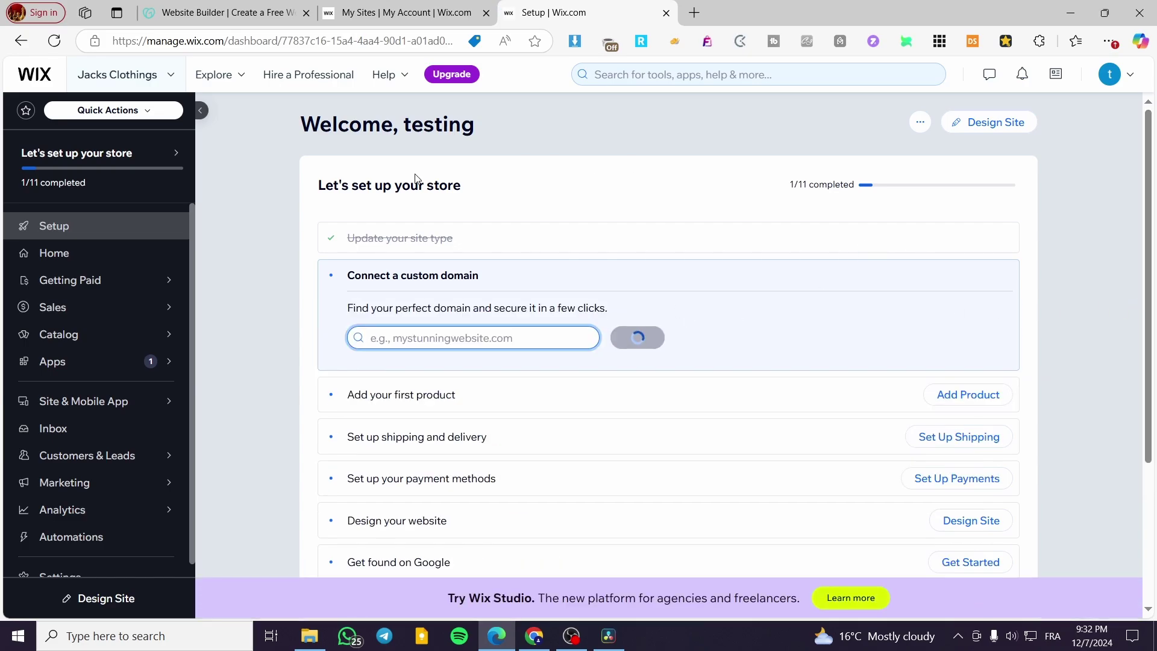
- Open Catalog > Products, dismiss the tip, and select then deselect all 12 products
{"action": "left_click", "coordinate": [79, 341]}
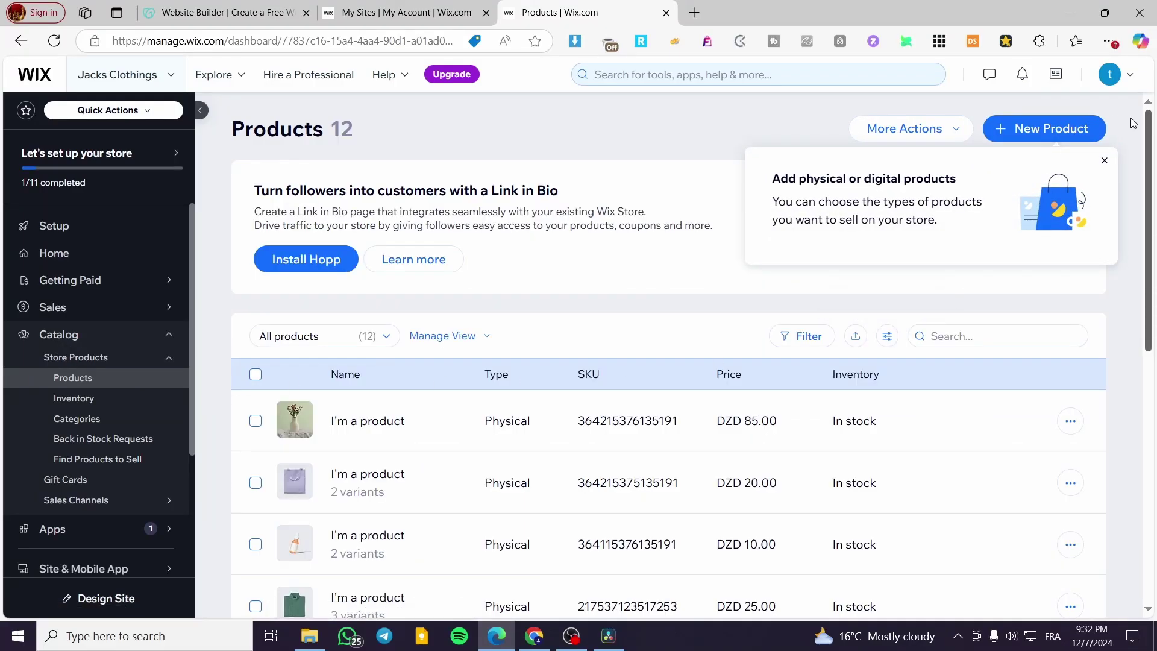
{"action": "left_click", "coordinate": [1104, 160]}
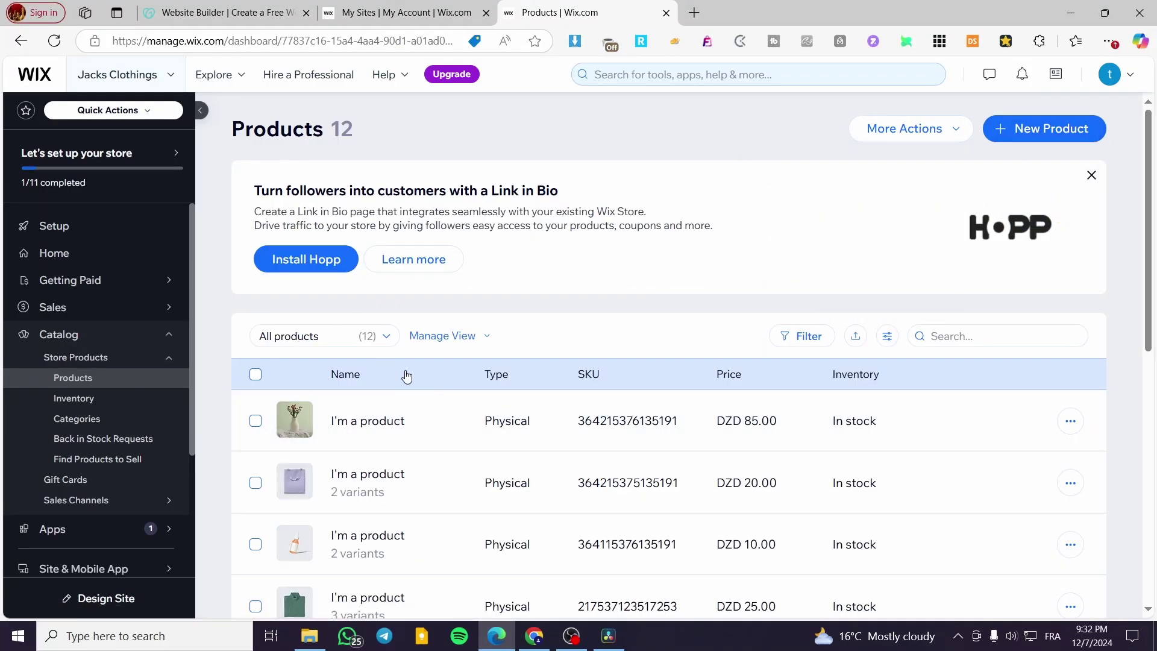
{"action": "scroll", "coordinate": [399, 380], "scroll_direction": "down", "scroll_amount": 3}
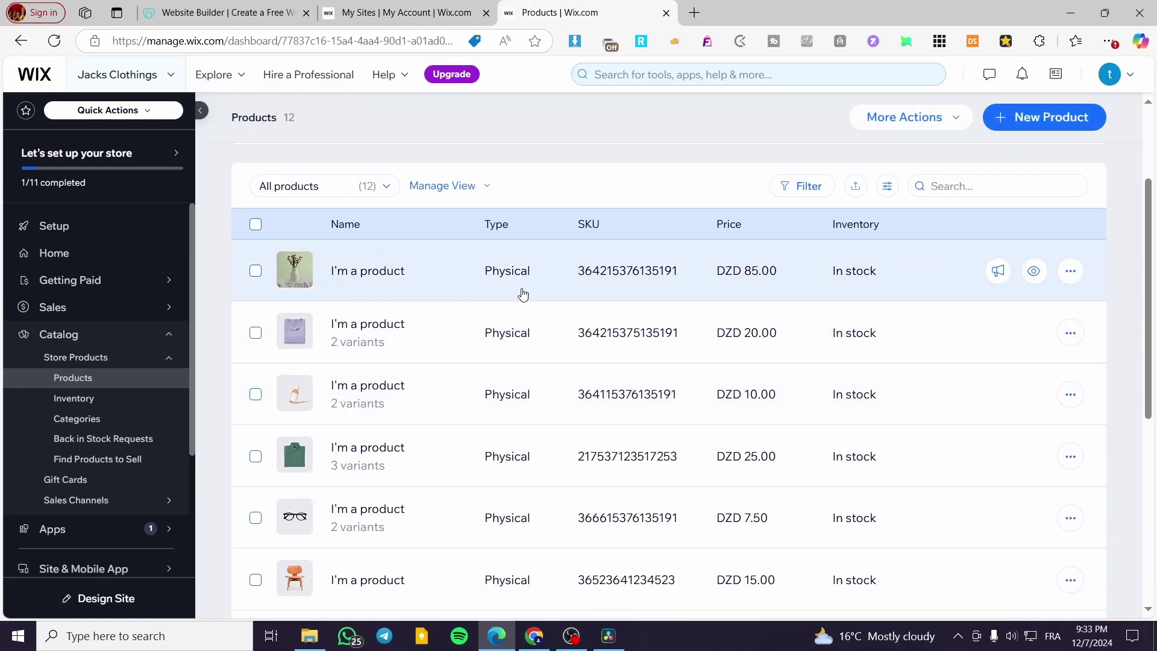
{"action": "scroll", "coordinate": [413, 434], "scroll_direction": "down", "scroll_amount": 2}
{"action": "scroll", "coordinate": [945, 413], "scroll_direction": "down", "scroll_amount": 2}
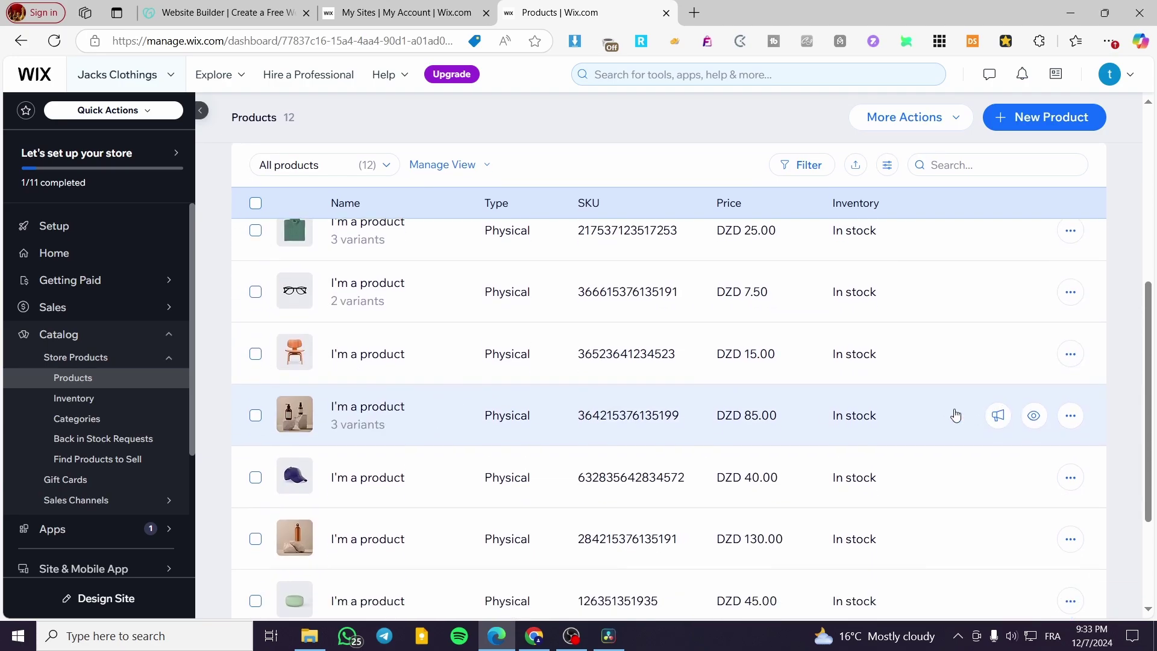
{"action": "scroll", "coordinate": [909, 356], "scroll_direction": "down", "scroll_amount": 3}
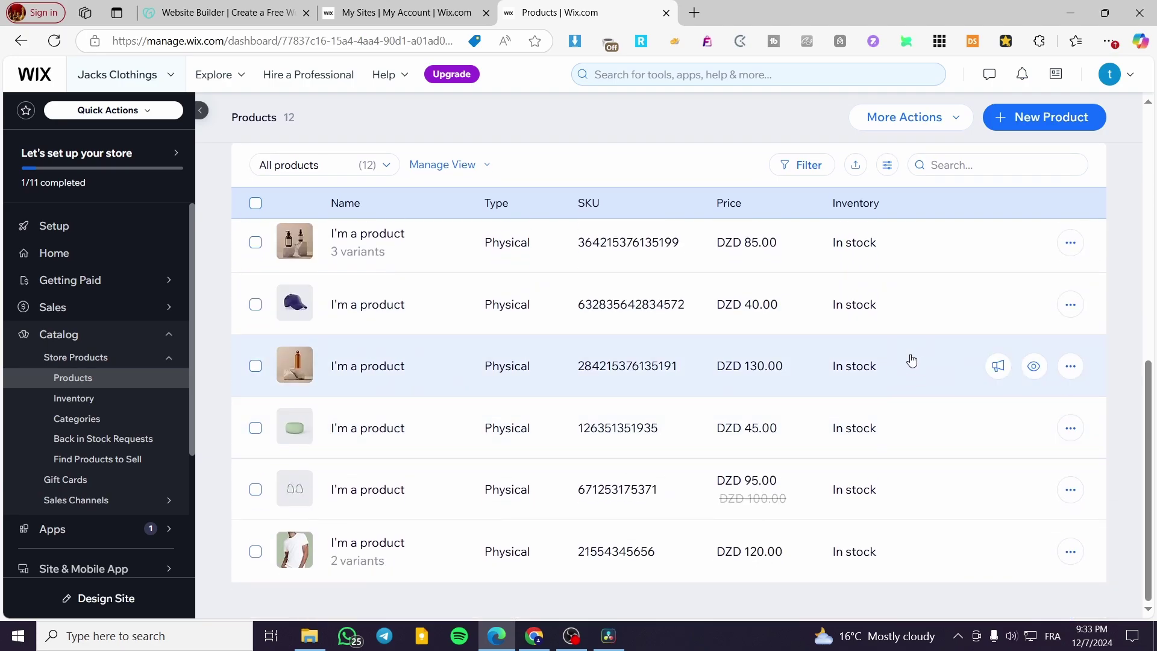
{"action": "left_click", "coordinate": [255, 205]}
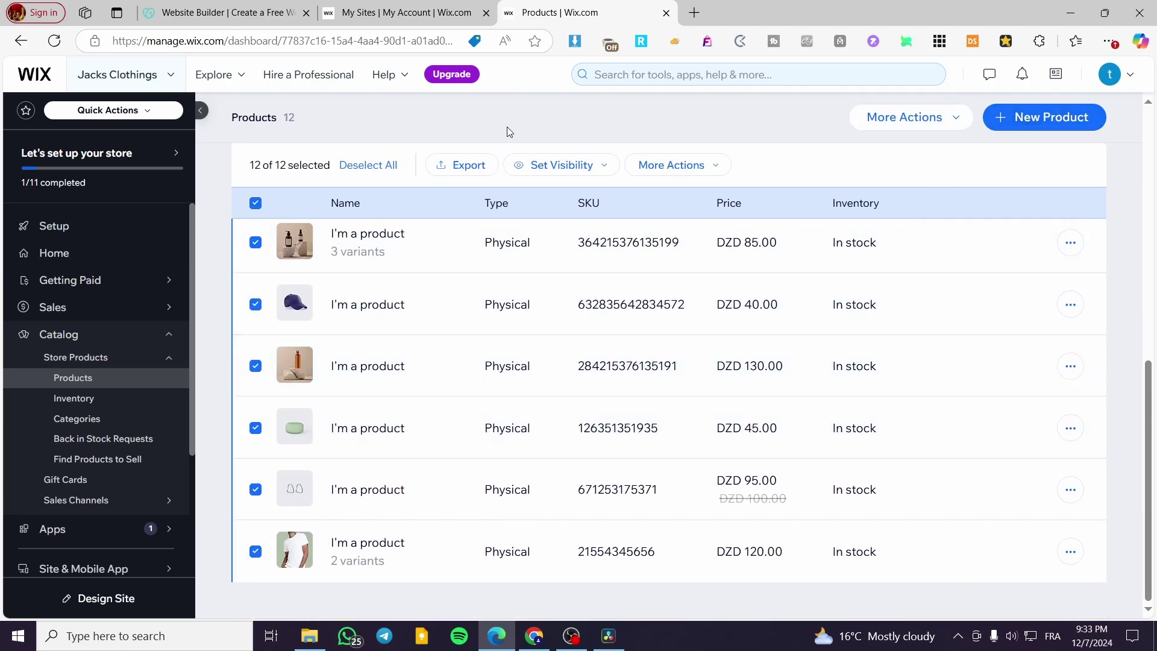
{"action": "left_click", "coordinate": [255, 203]}
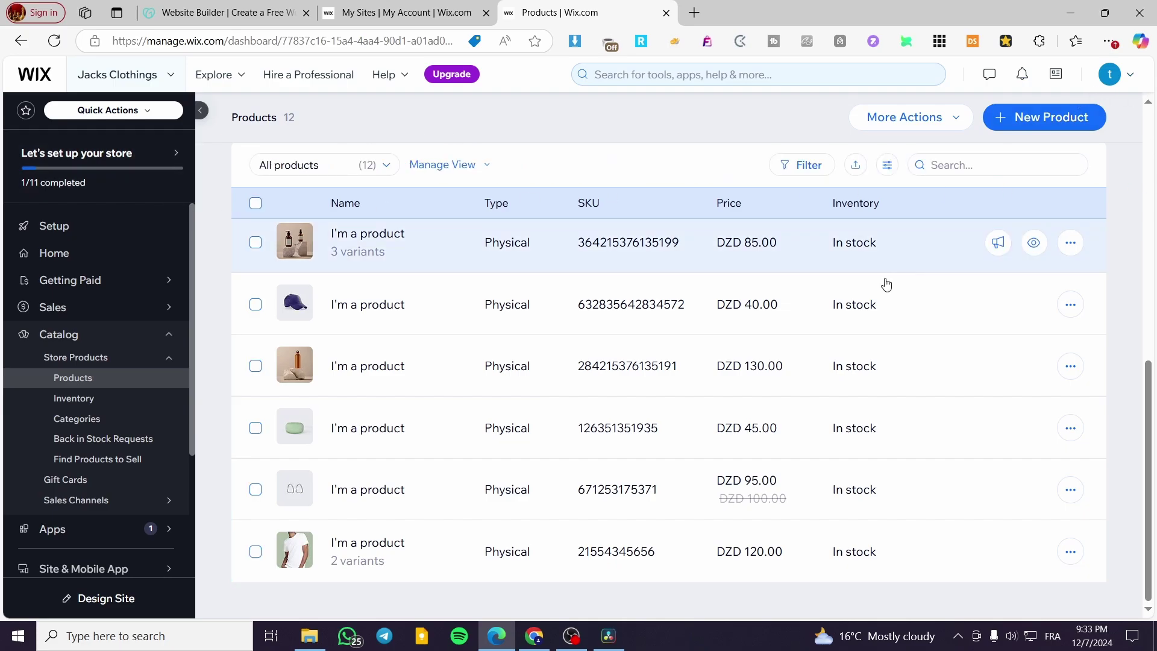
{"action": "scroll", "coordinate": [863, 311], "scroll_direction": "up", "scroll_amount": 10}
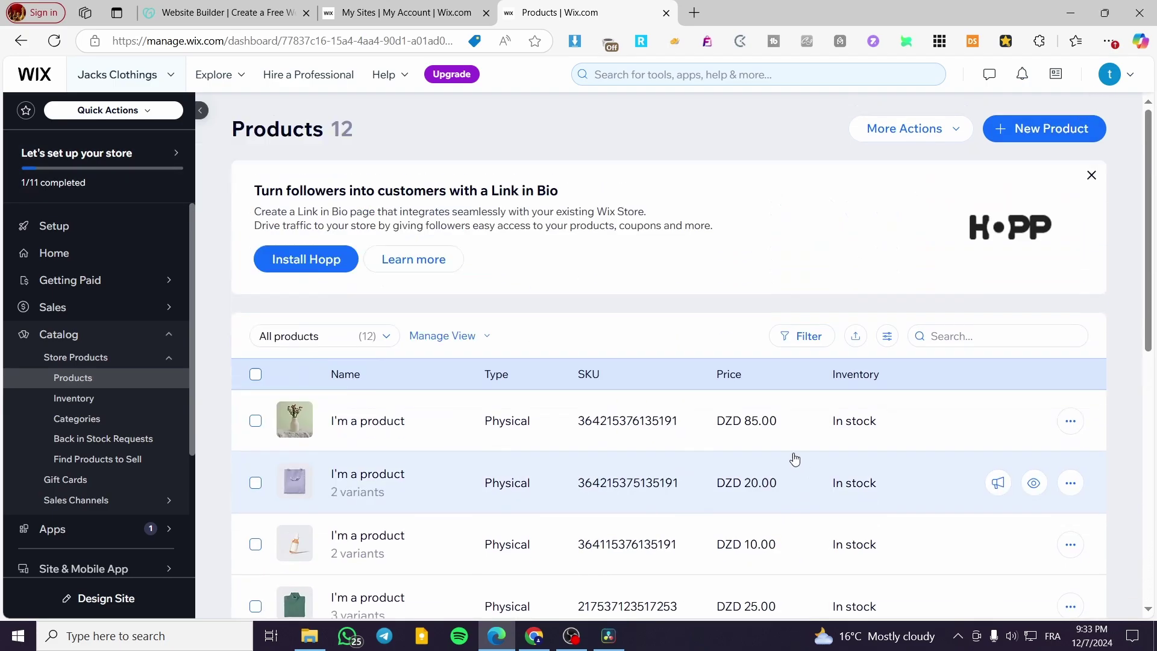
- Return to the Setup overview and launch Design Site to reach the template gallery
{"action": "left_click", "coordinate": [91, 236]}
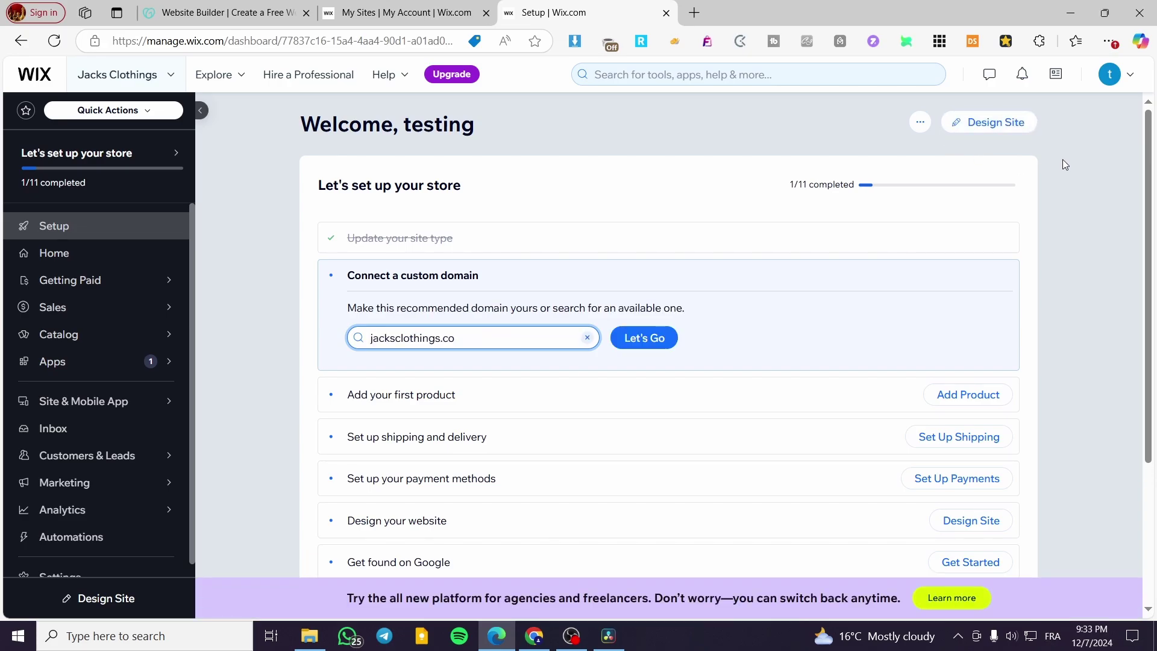
{"action": "left_click", "coordinate": [990, 125]}
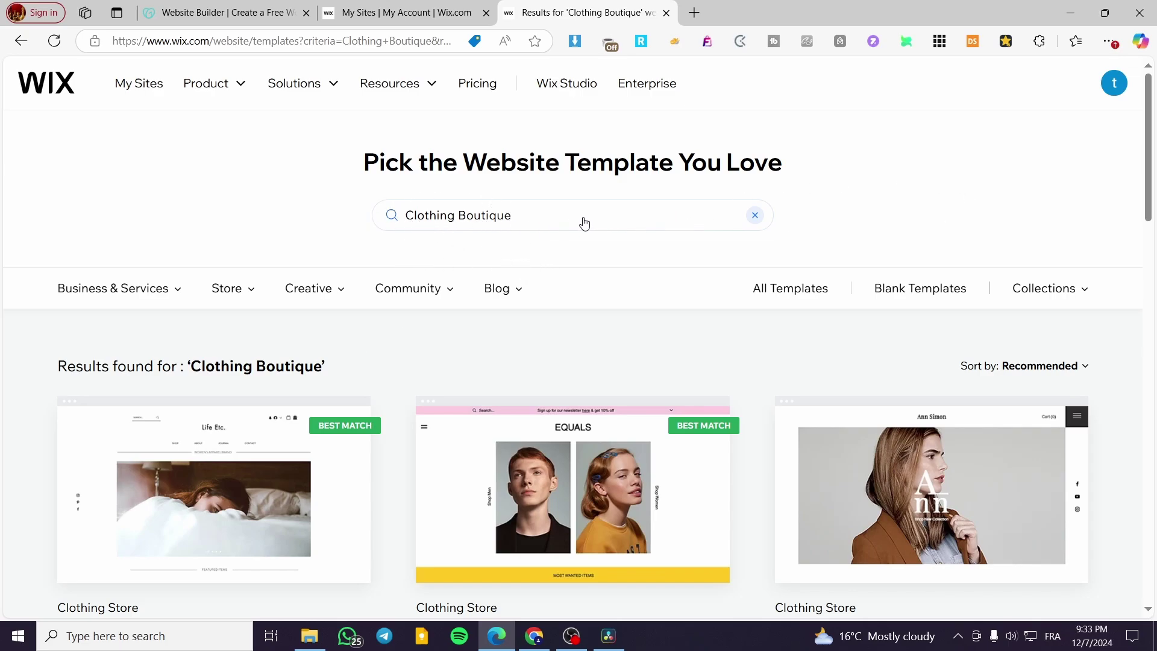
{"action": "scroll", "coordinate": [584, 223], "scroll_direction": "down", "scroll_amount": 1}
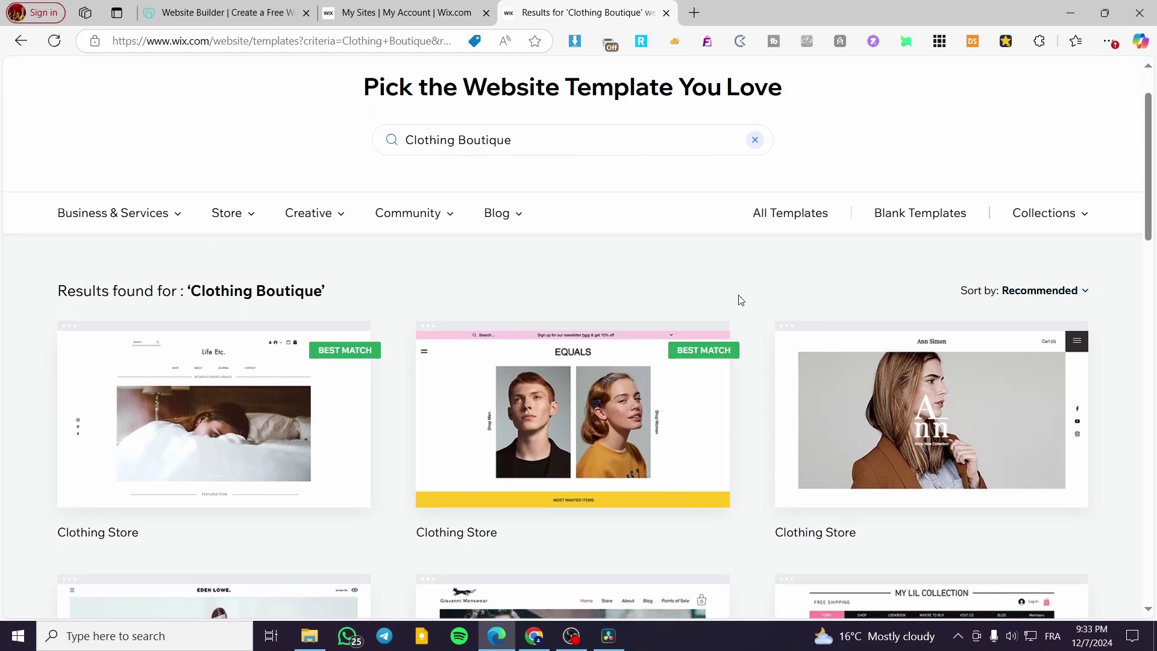
{"action": "scroll", "coordinate": [181, 322], "scroll_direction": "down", "scroll_amount": 1}
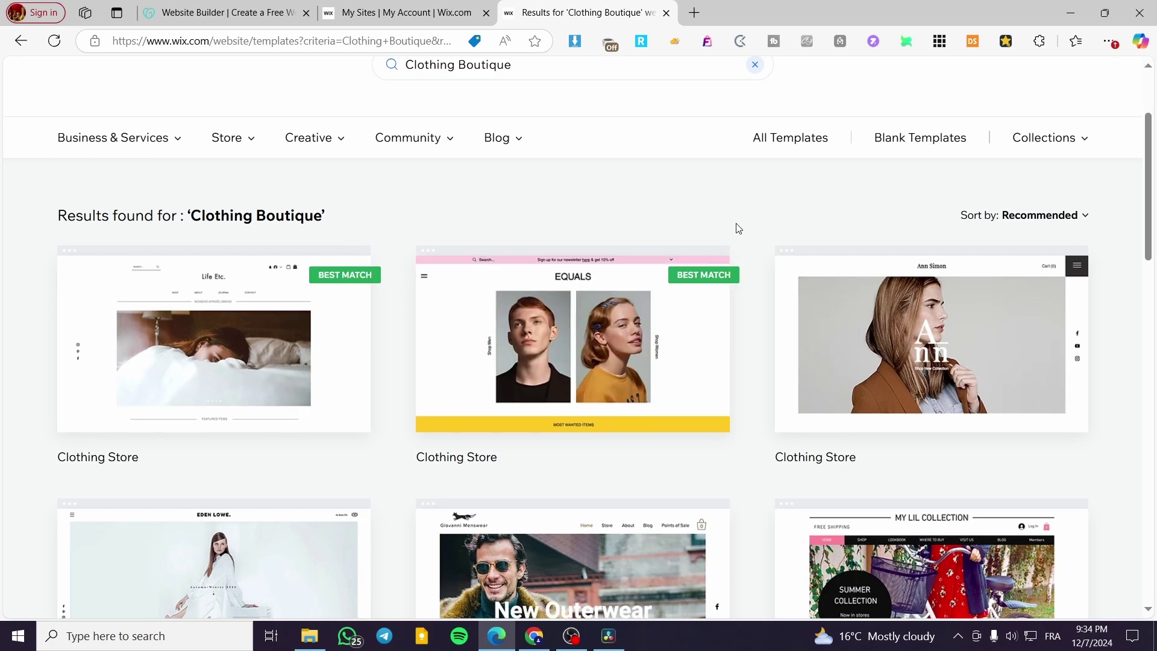
{"action": "scroll", "coordinate": [1052, 265], "scroll_direction": "down", "scroll_amount": 2}
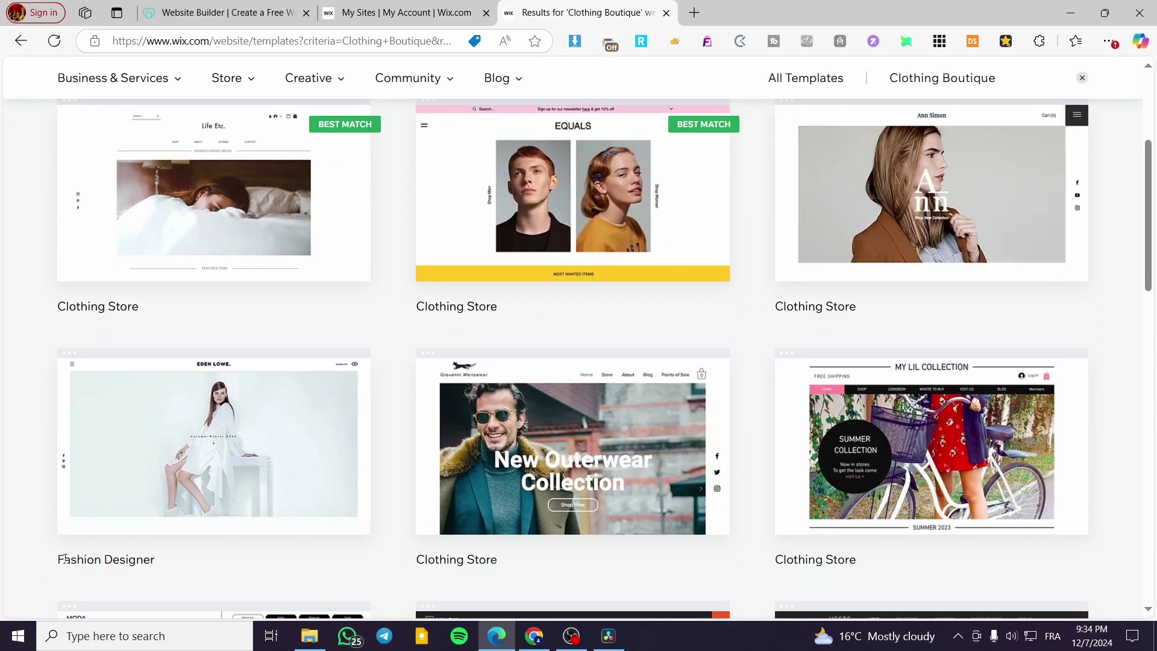
{"action": "scroll", "coordinate": [295, 455], "scroll_direction": "down", "scroll_amount": 8}
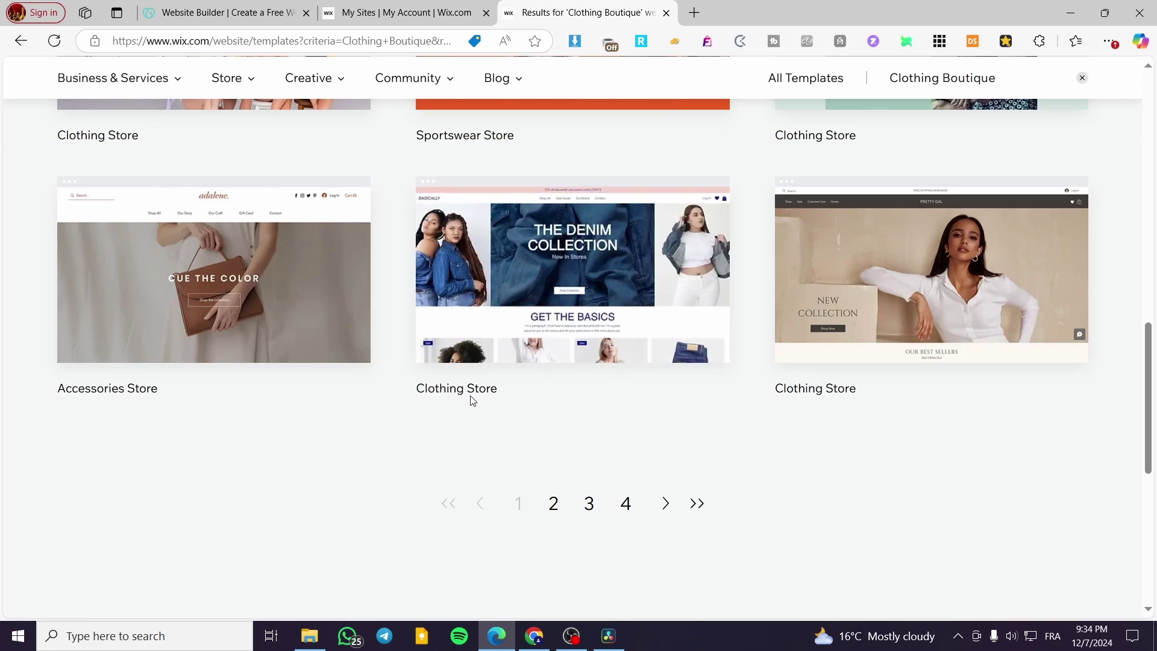
- Preview the denim BASICALLY Clothing Store template down to its footer, then return to results
{"action": "mouse_move", "coordinate": [573, 270]}
{"action": "left_click", "coordinate": [579, 304]}
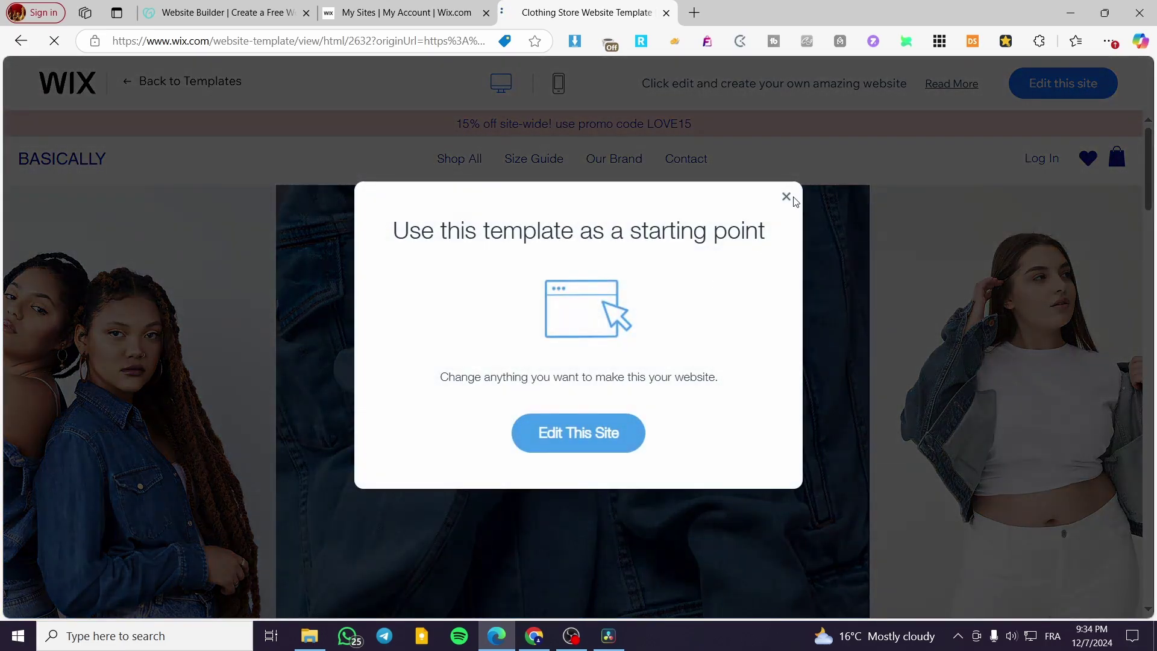
{"action": "left_click", "coordinate": [791, 203]}
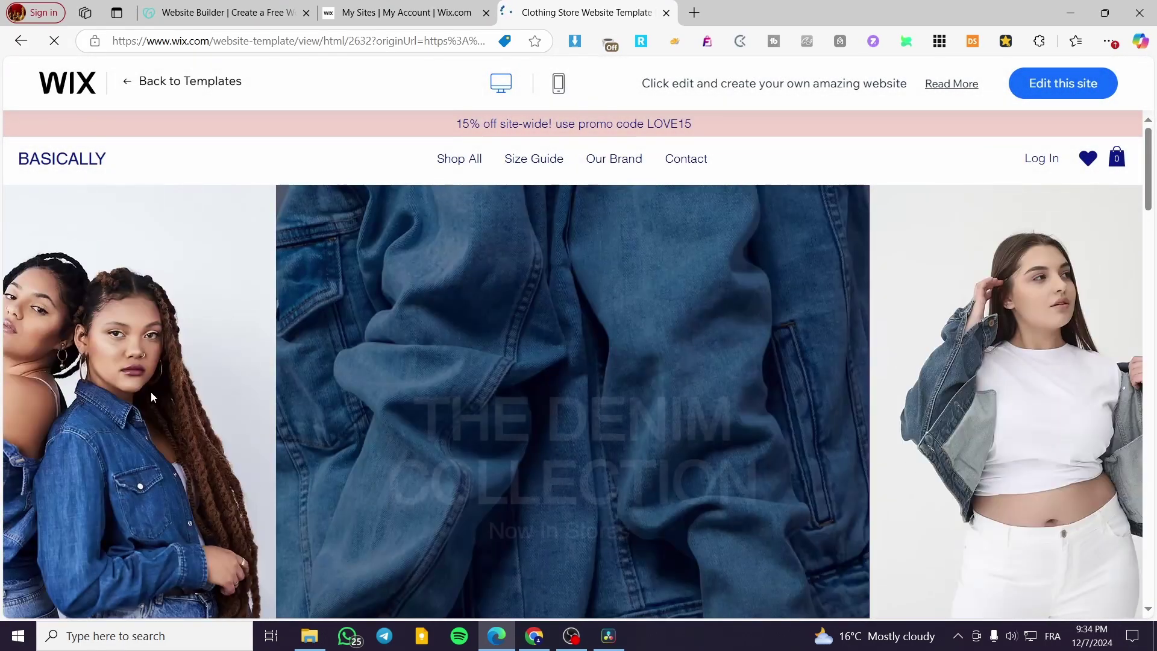
{"action": "scroll", "coordinate": [655, 326], "scroll_direction": "down", "scroll_amount": 1}
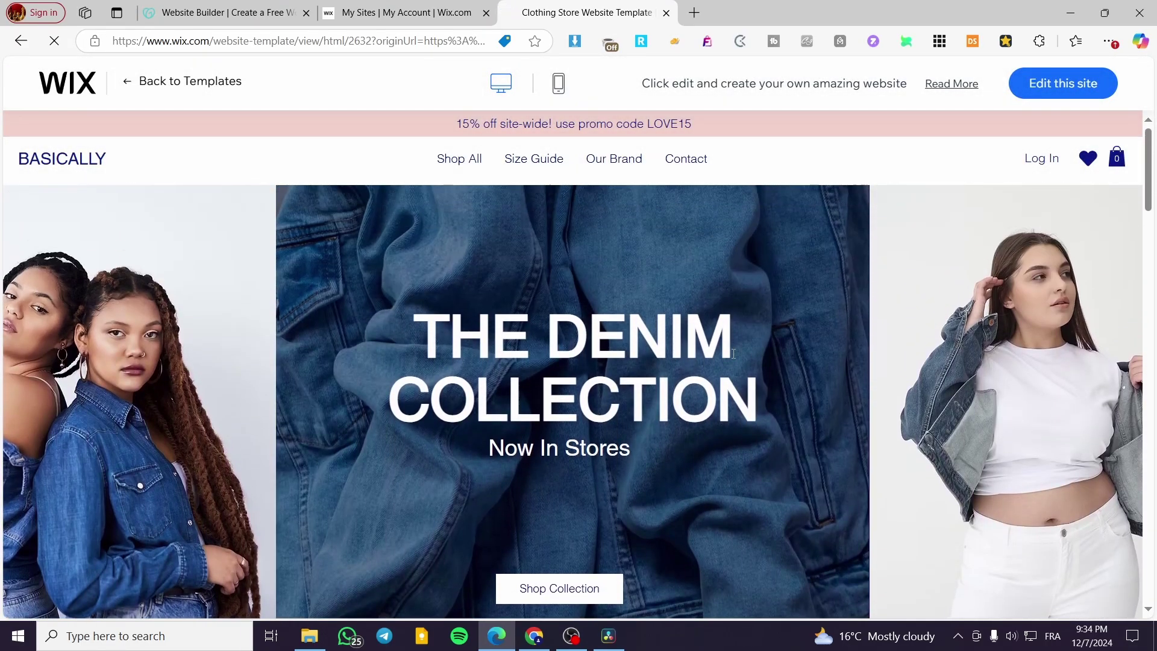
{"action": "scroll", "coordinate": [628, 319], "scroll_direction": "down", "scroll_amount": 5}
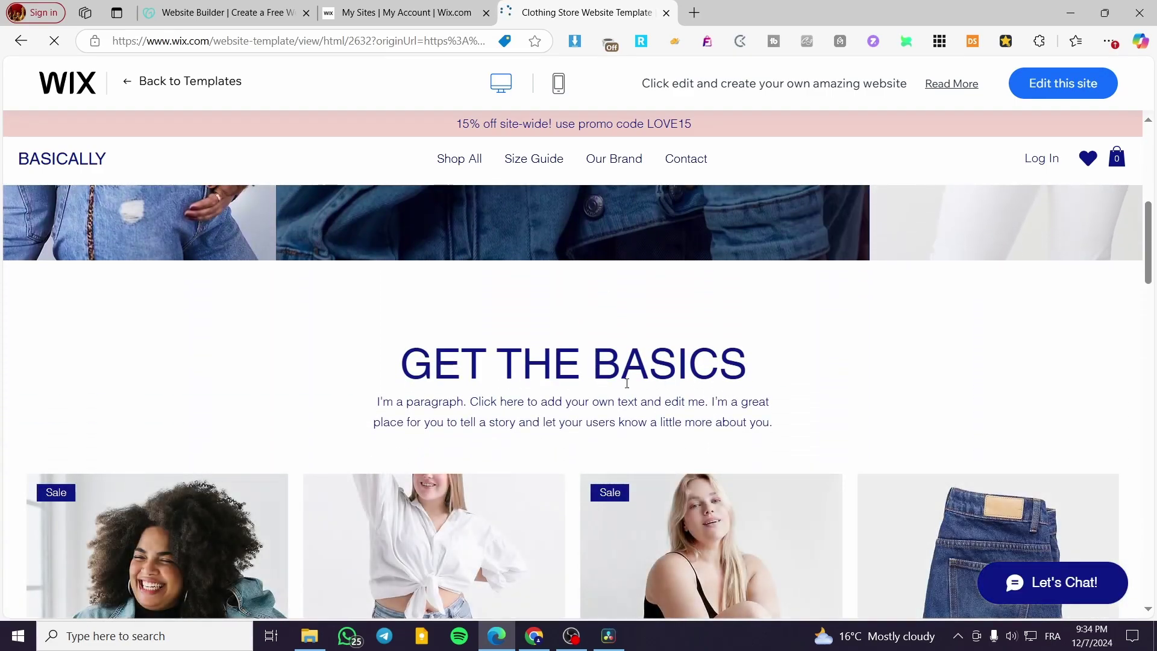
{"action": "scroll", "coordinate": [725, 396], "scroll_direction": "down", "scroll_amount": 3}
{"action": "scroll", "coordinate": [963, 332], "scroll_direction": "down", "scroll_amount": 3}
{"action": "scroll", "coordinate": [1033, 289], "scroll_direction": "down", "scroll_amount": 5}
{"action": "scroll", "coordinate": [783, 337], "scroll_direction": "down", "scroll_amount": 2}
{"action": "scroll", "coordinate": [493, 368], "scroll_direction": "up", "scroll_amount": 1}
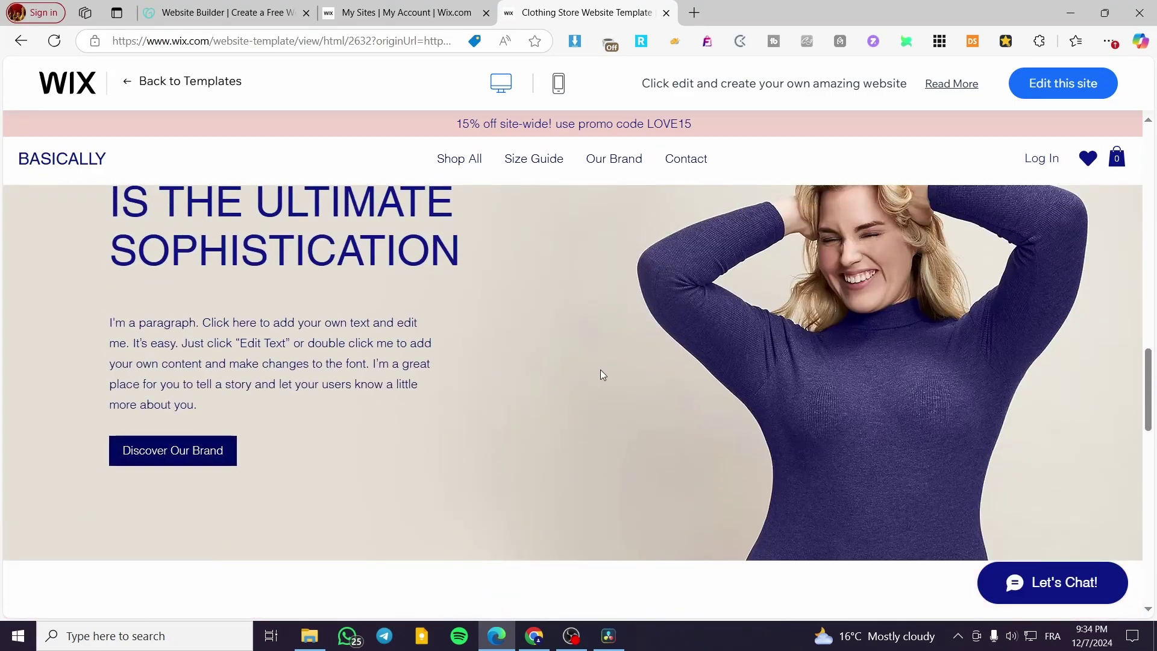
{"action": "scroll", "coordinate": [671, 374], "scroll_direction": "down", "scroll_amount": 3}
{"action": "scroll", "coordinate": [155, 397], "scroll_direction": "down", "scroll_amount": 5}
{"action": "scroll", "coordinate": [317, 374], "scroll_direction": "down", "scroll_amount": 3}
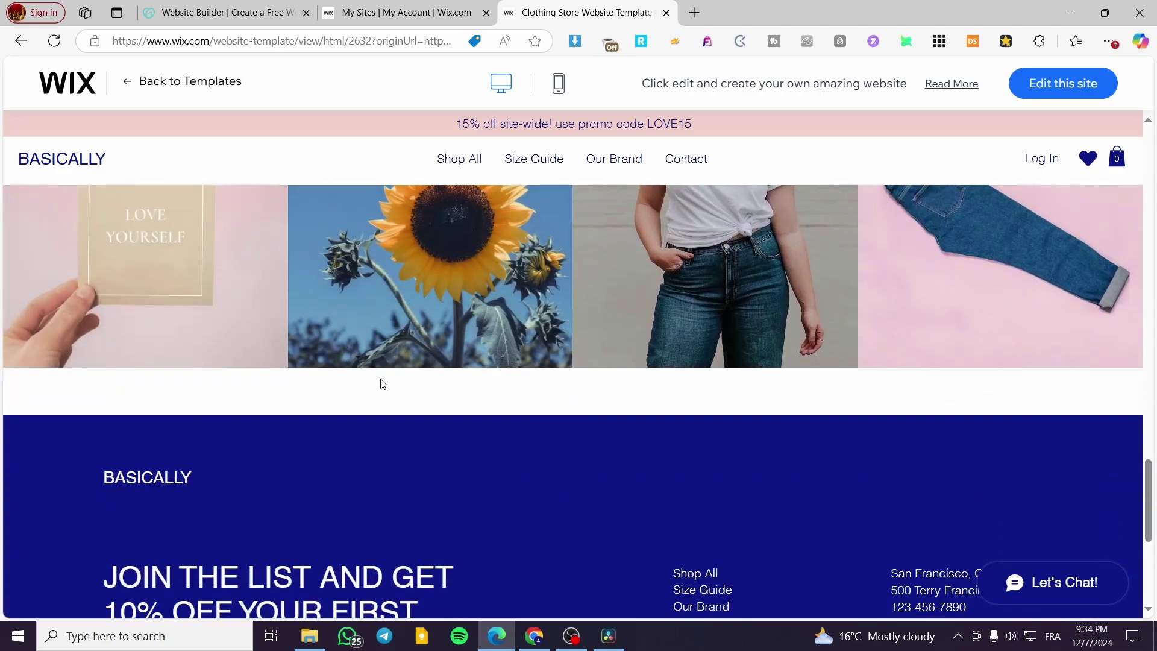
{"action": "scroll", "coordinate": [381, 378], "scroll_direction": "up", "scroll_amount": 2}
{"action": "scroll", "coordinate": [841, 422], "scroll_direction": "down", "scroll_amount": 2}
{"action": "scroll", "coordinate": [388, 385], "scroll_direction": "down", "scroll_amount": 7}
{"action": "scroll", "coordinate": [387, 385], "scroll_direction": "up", "scroll_amount": 2}
{"action": "scroll", "coordinate": [280, 521], "scroll_direction": "up", "scroll_amount": 5}
{"action": "scroll", "coordinate": [279, 521], "scroll_direction": "up", "scroll_amount": 5}
{"action": "scroll", "coordinate": [280, 522], "scroll_direction": "up", "scroll_amount": 5}
{"action": "scroll", "coordinate": [279, 522], "scroll_direction": "up", "scroll_amount": 2}
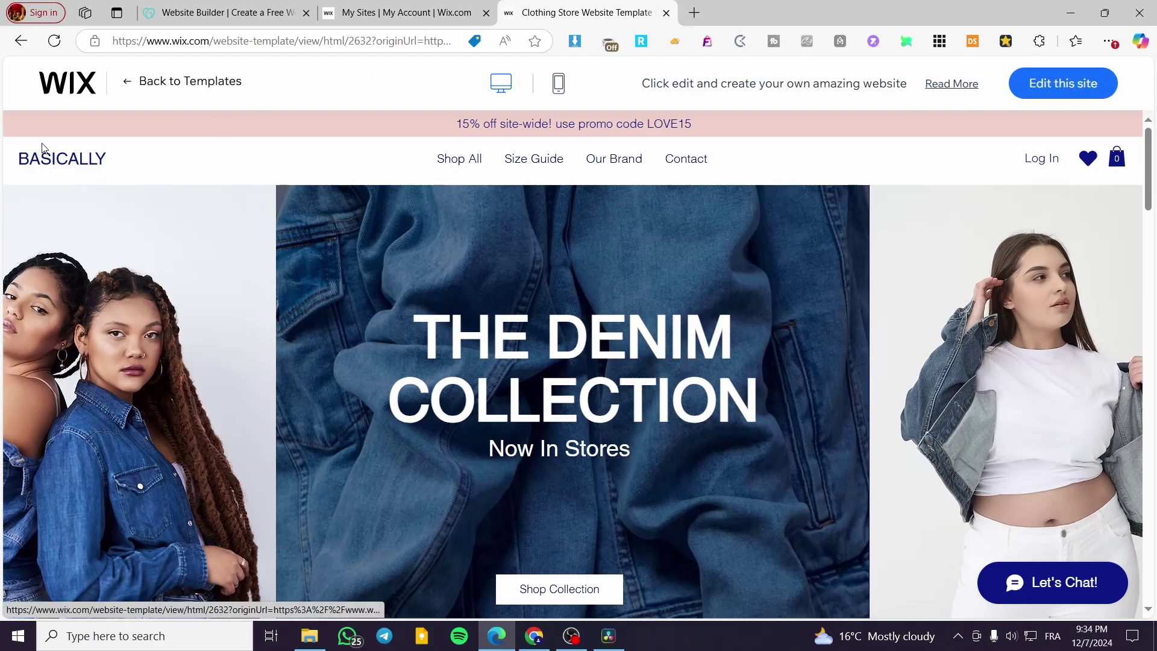
{"action": "left_click", "coordinate": [134, 84]}
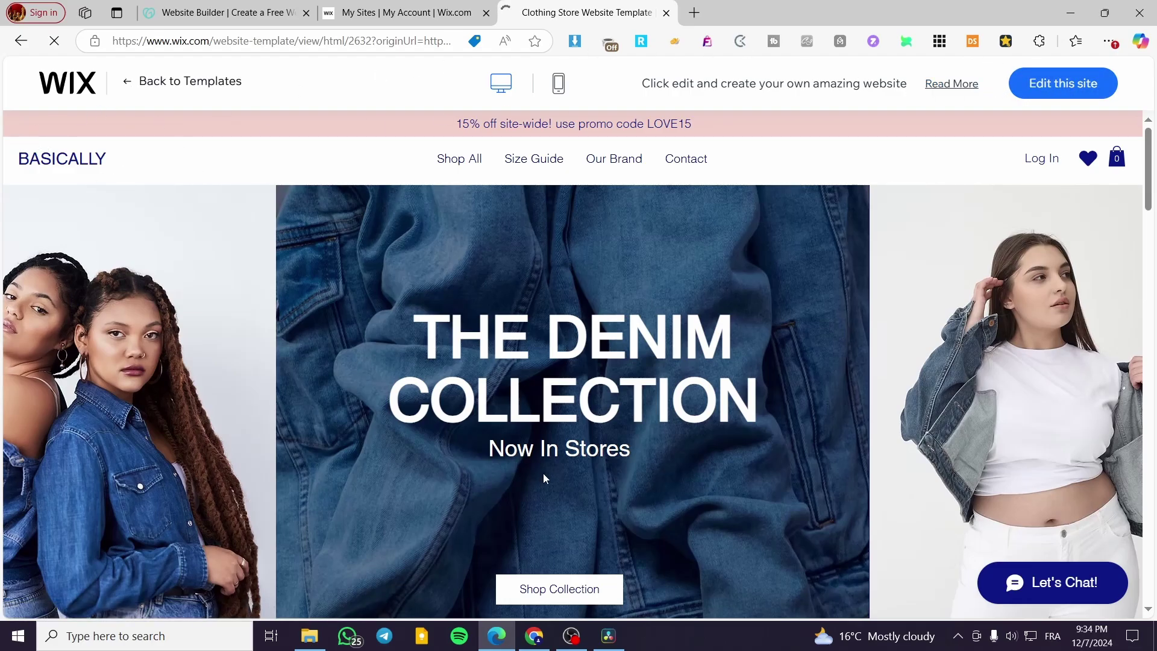
- Browse page 2 of results (T-Shirt and Swimwear Stores) and return to the BASICALLY preview
{"action": "scroll", "coordinate": [785, 417], "scroll_direction": "down", "scroll_amount": 5}
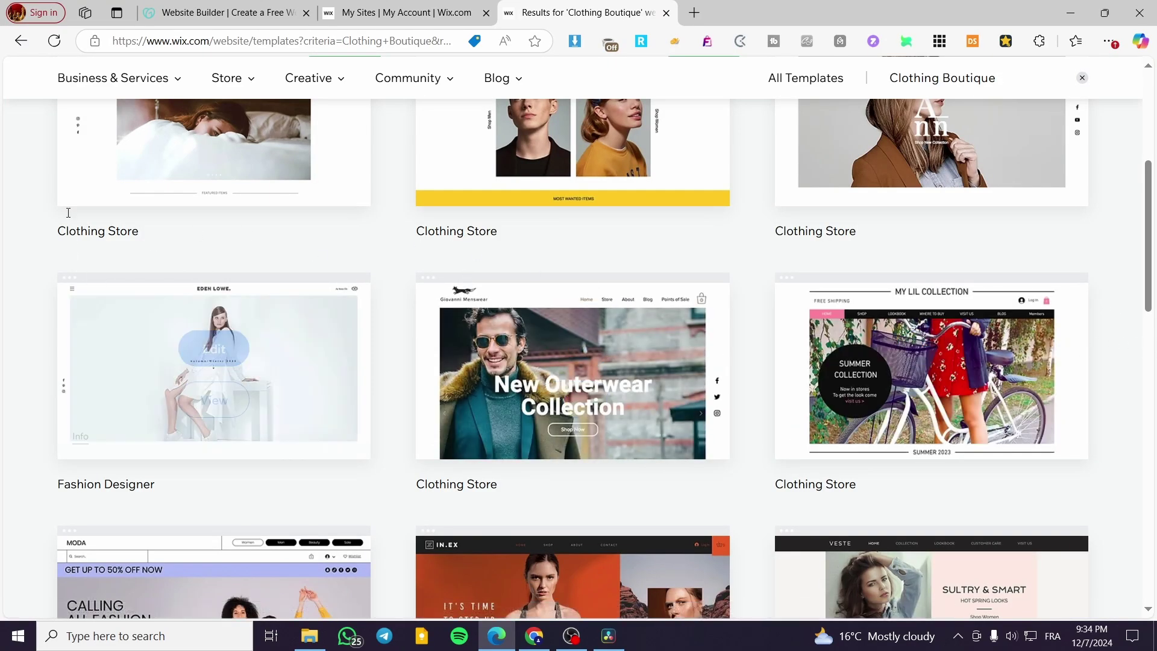
{"action": "scroll", "coordinate": [762, 387], "scroll_direction": "down", "scroll_amount": 1}
{"action": "scroll", "coordinate": [642, 382], "scroll_direction": "down", "scroll_amount": 2}
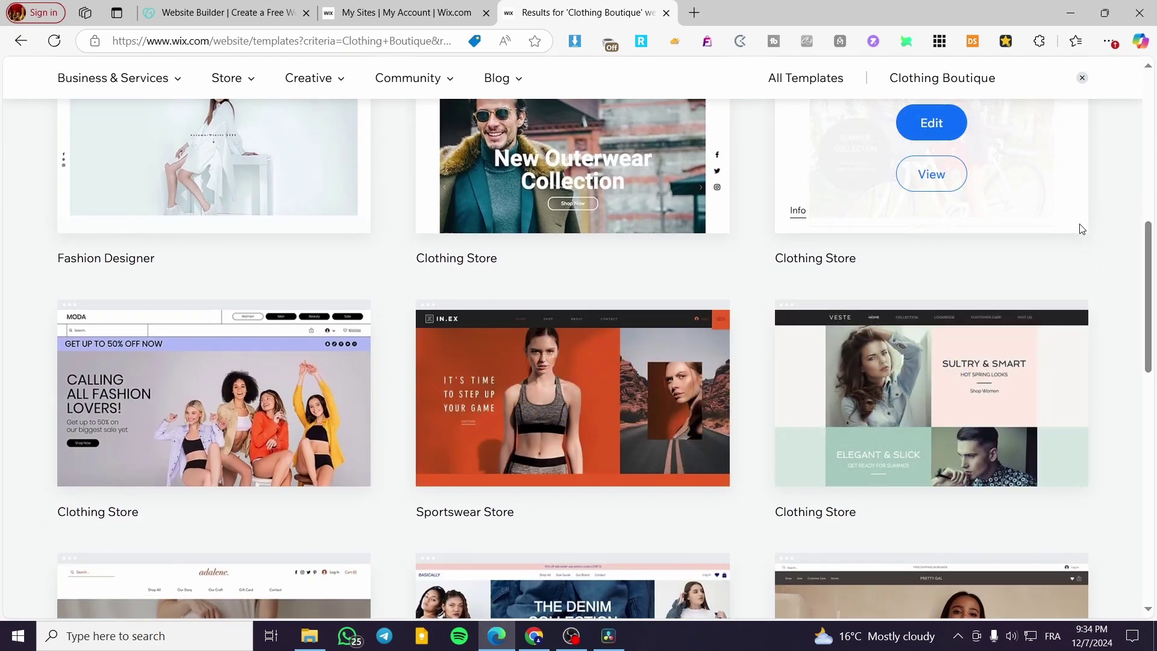
{"action": "scroll", "coordinate": [70, 364], "scroll_direction": "down", "scroll_amount": 4}
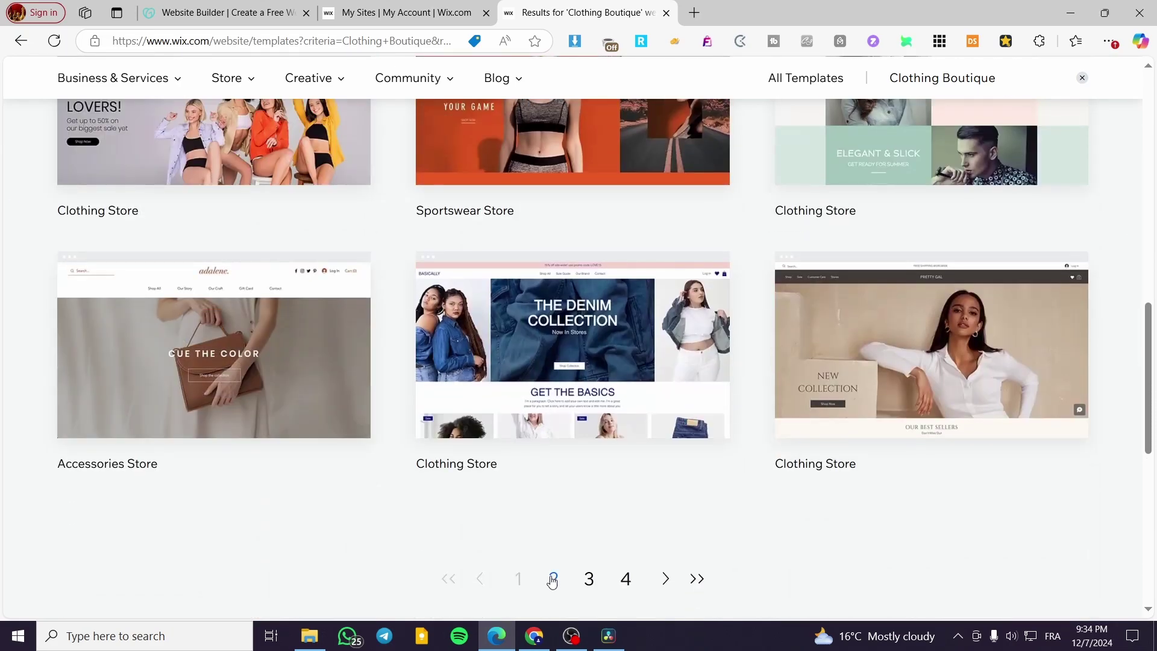
{"action": "left_click", "coordinate": [552, 580]}
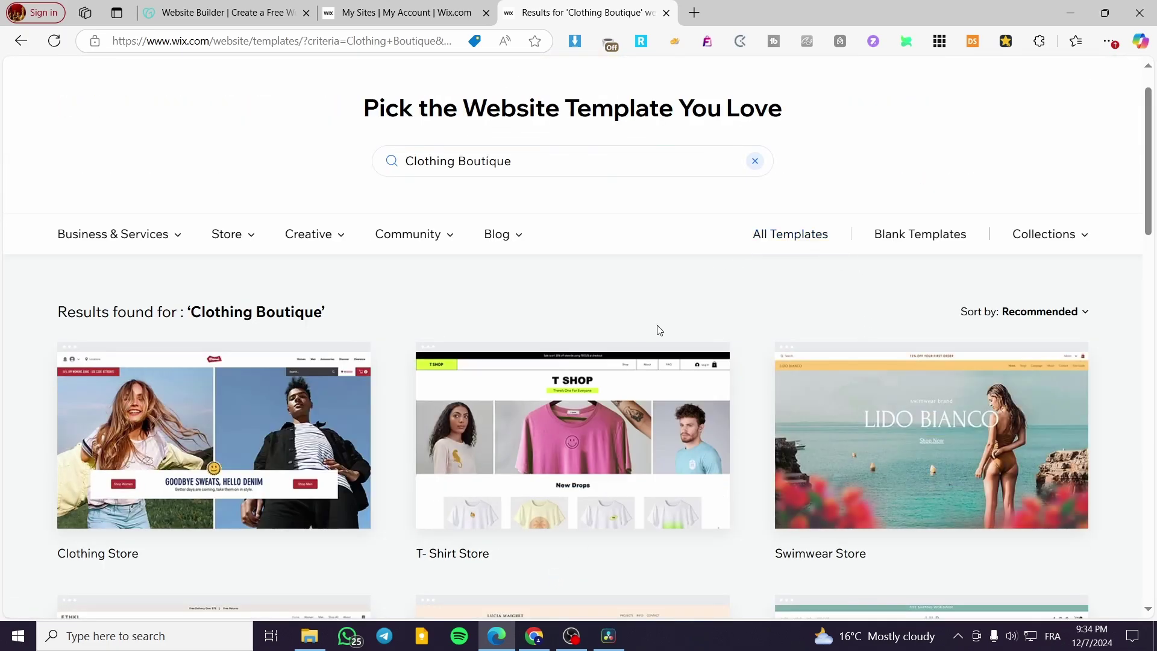
{"action": "mouse_move", "coordinate": [572, 435]}
{"action": "scroll", "coordinate": [671, 485], "scroll_direction": "down", "scroll_amount": 8}
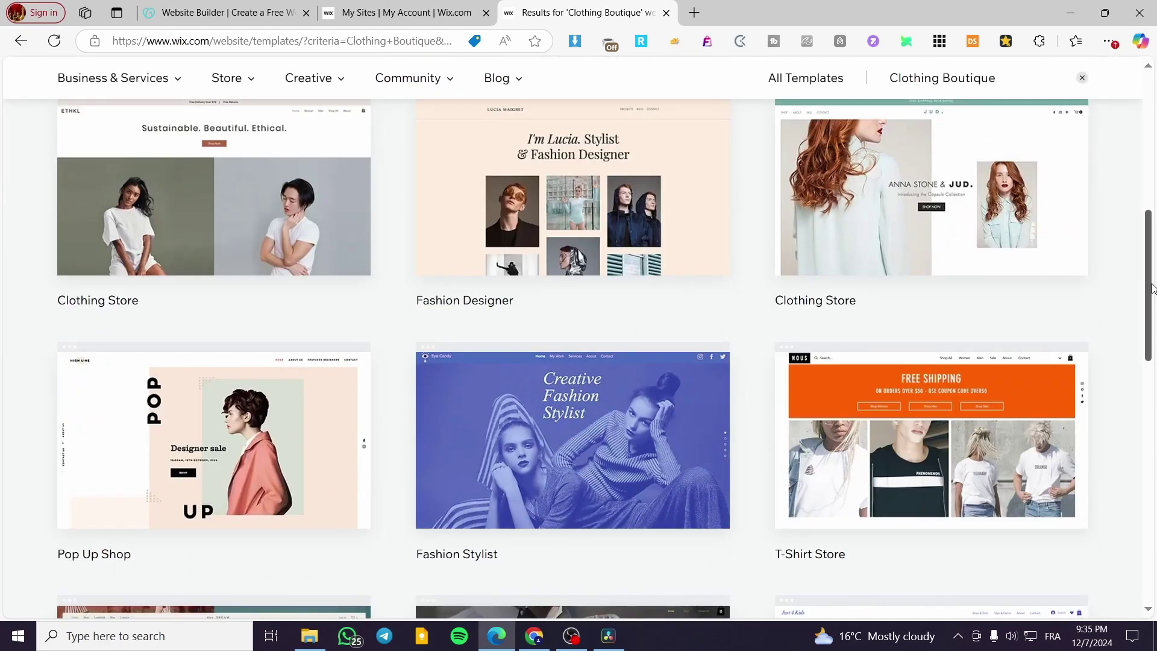
{"action": "scroll", "coordinate": [458, 404], "scroll_direction": "down", "scroll_amount": 5}
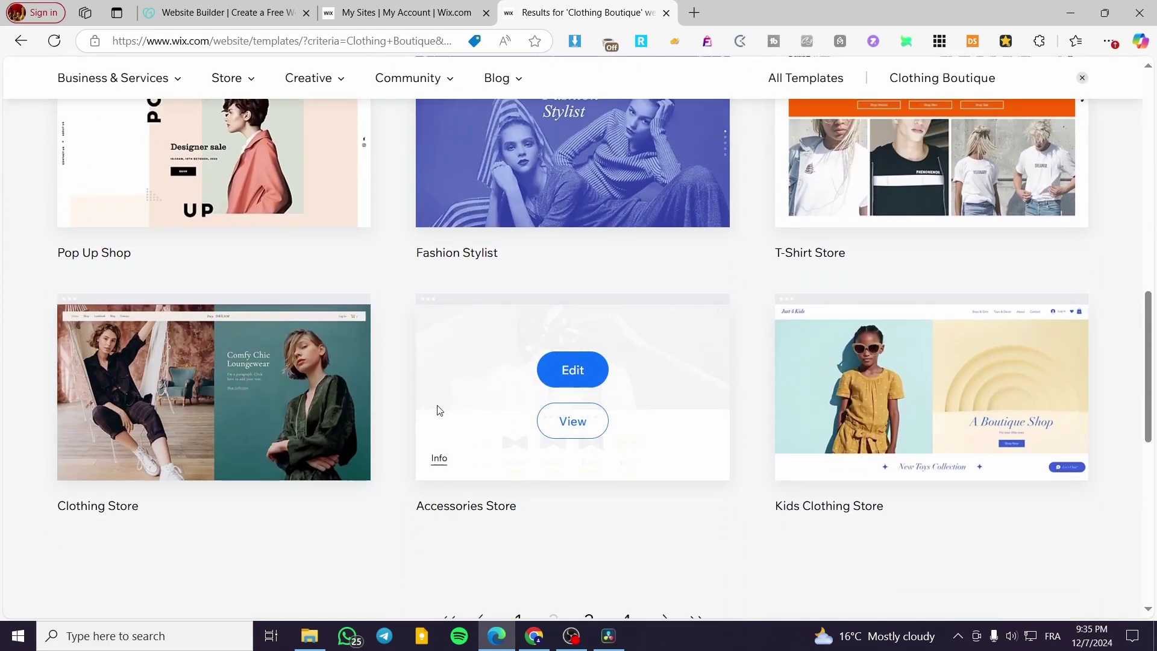
{"action": "scroll", "coordinate": [98, 161], "scroll_direction": "up", "scroll_amount": 9}
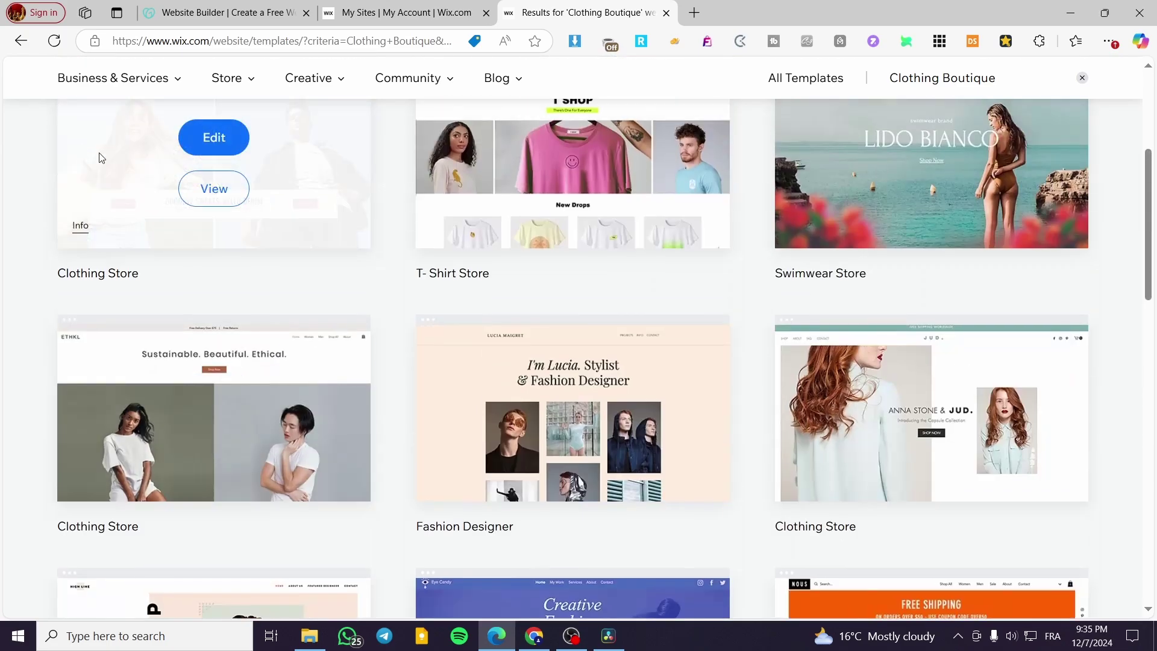
{"action": "left_click", "coordinate": [17, 52]}
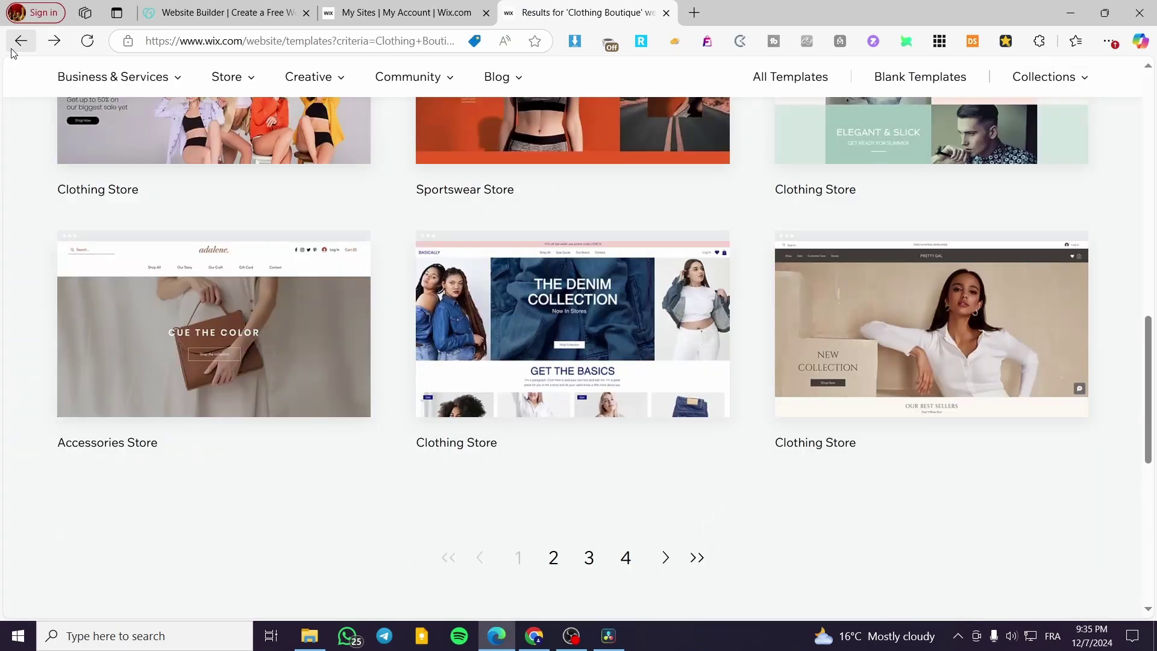
- Leave the BASICALLY template preview to choose a different design option
{"action": "left_click", "coordinate": [14, 52]}
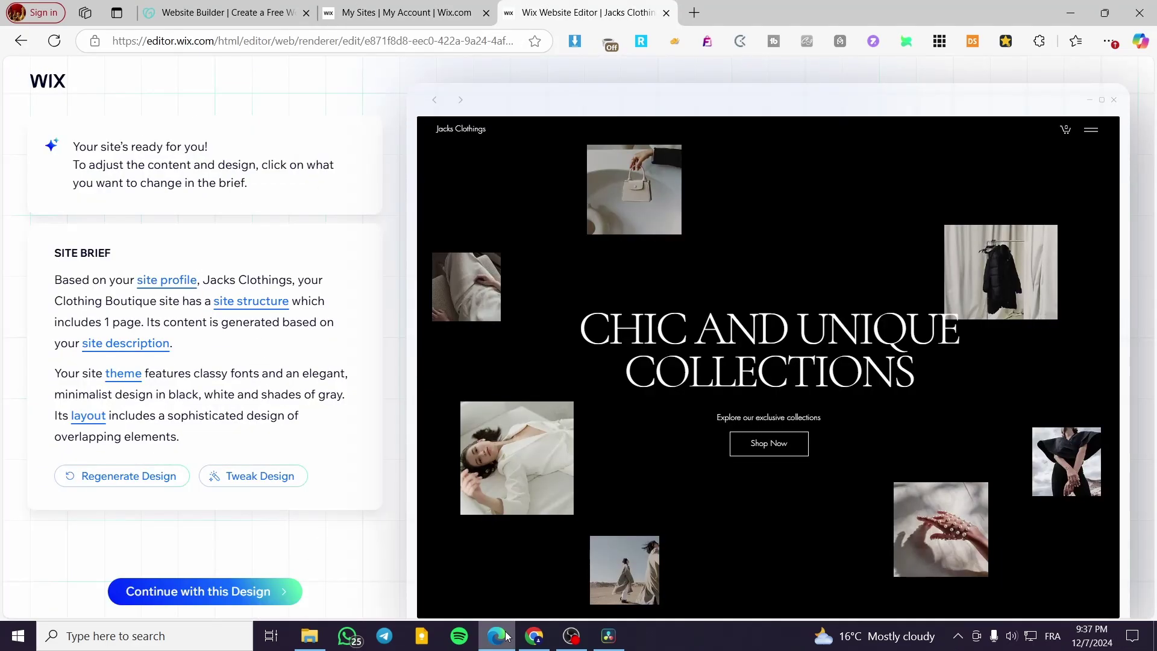
- Regenerate the AI design to get Version 2, the white FASHION OASIS layout
{"action": "scroll", "coordinate": [663, 485], "scroll_direction": "down", "scroll_amount": 5}
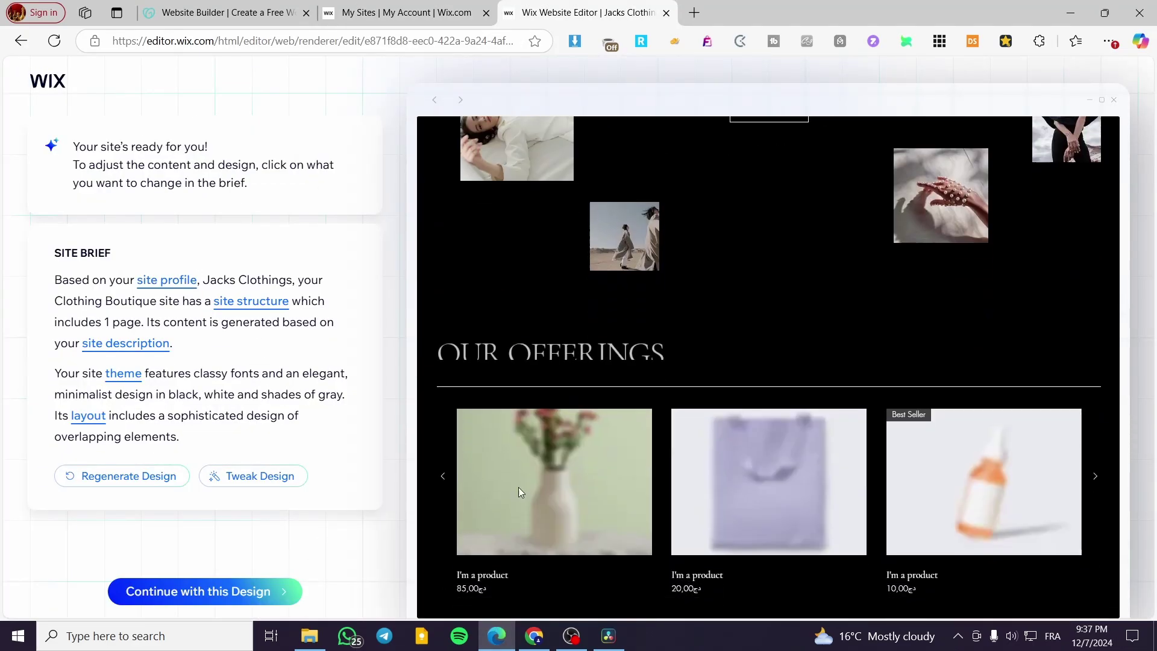
{"action": "scroll", "coordinate": [707, 541], "scroll_direction": "up", "scroll_amount": 5}
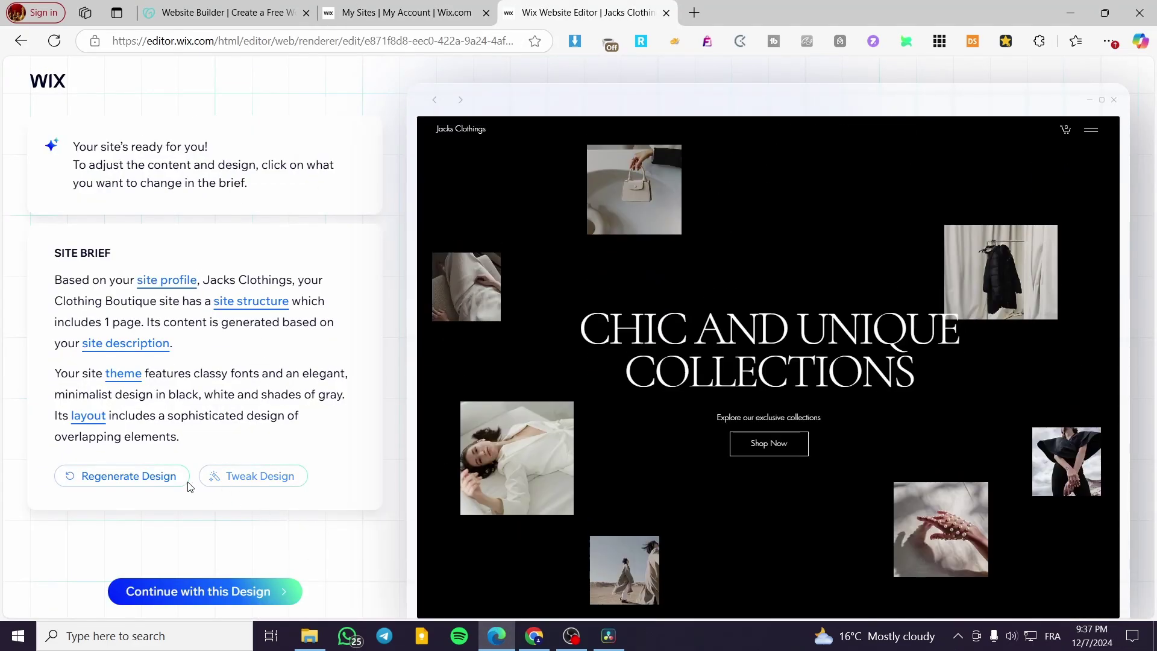
{"action": "left_click", "coordinate": [228, 482]}
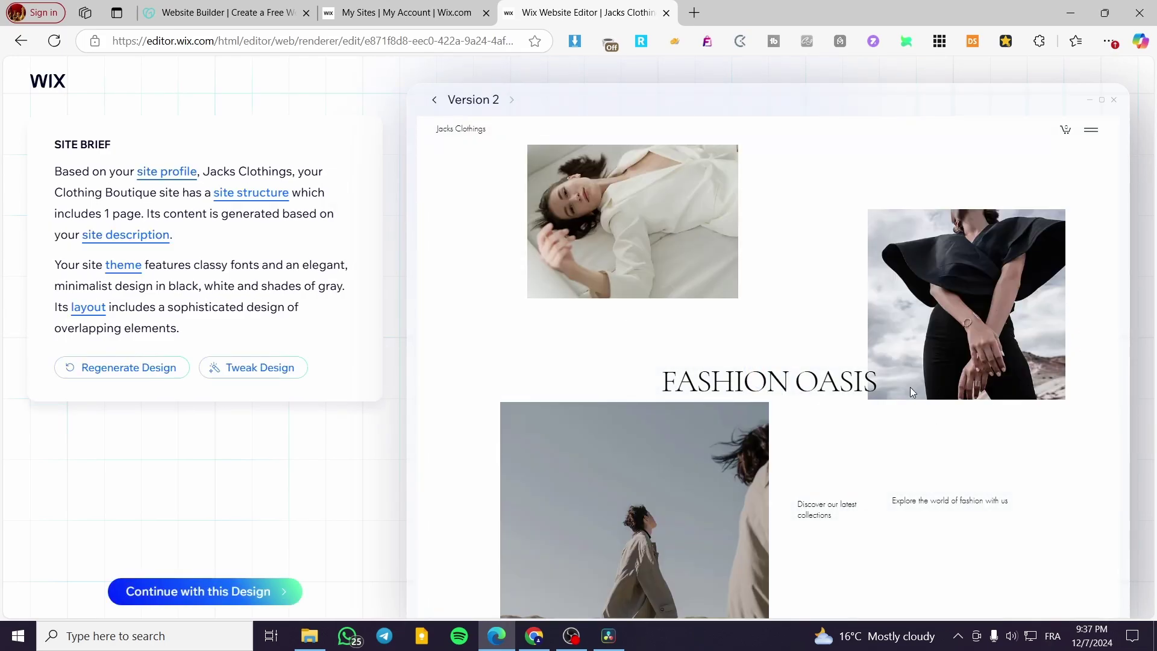
- Continue with design Version 2 so it loads in the Wix Editor
{"action": "left_click", "coordinate": [477, 101]}
{"action": "scroll", "coordinate": [916, 386], "scroll_direction": "down", "scroll_amount": 10}
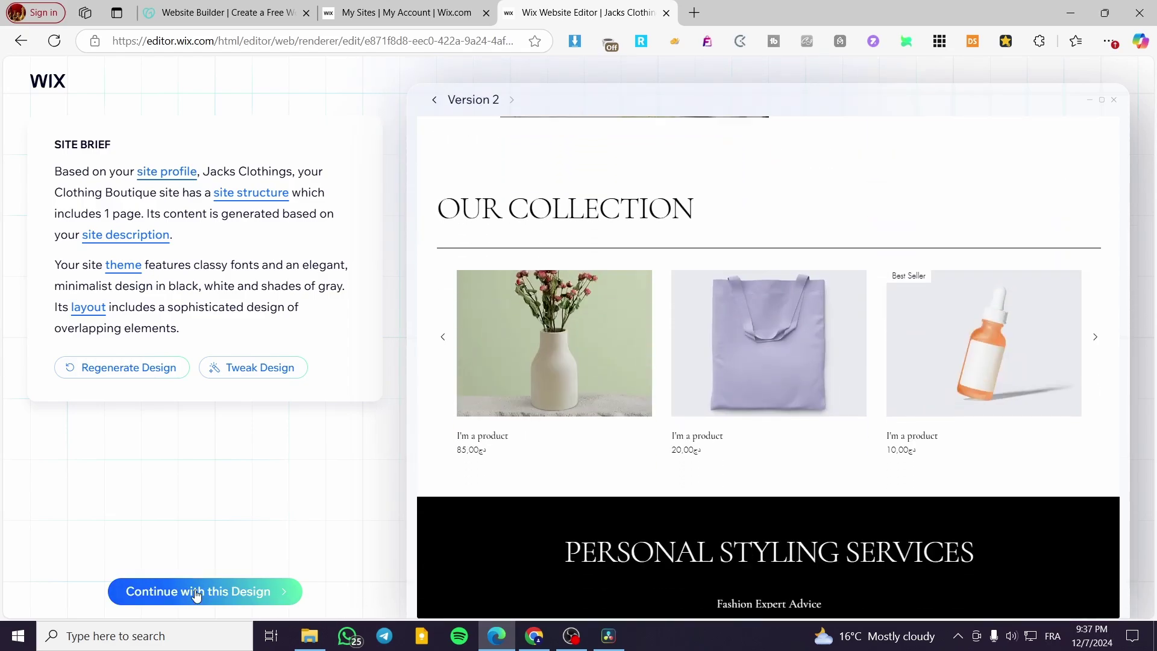
{"action": "left_click", "coordinate": [196, 594]}
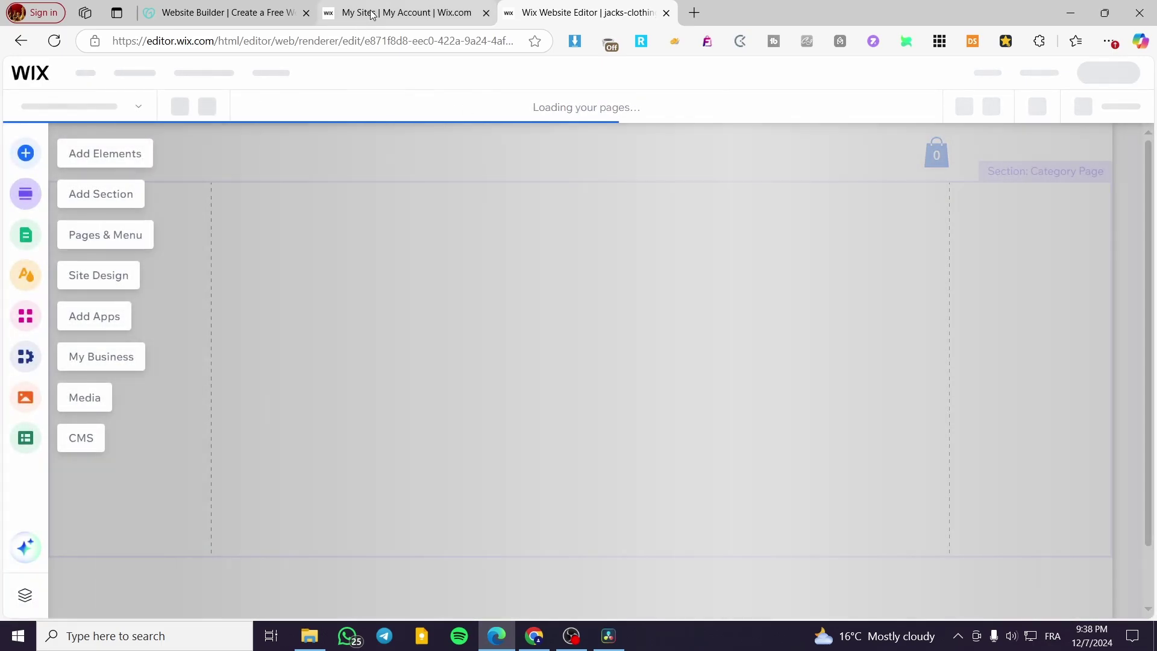
- Select Jacks Clothings from My Sites and view its store setup dashboard alongside the loading editor
{"action": "left_click", "coordinate": [398, 12]}
{"action": "mouse_move", "coordinate": [204, 294]}
{"action": "left_click", "coordinate": [222, 294]}
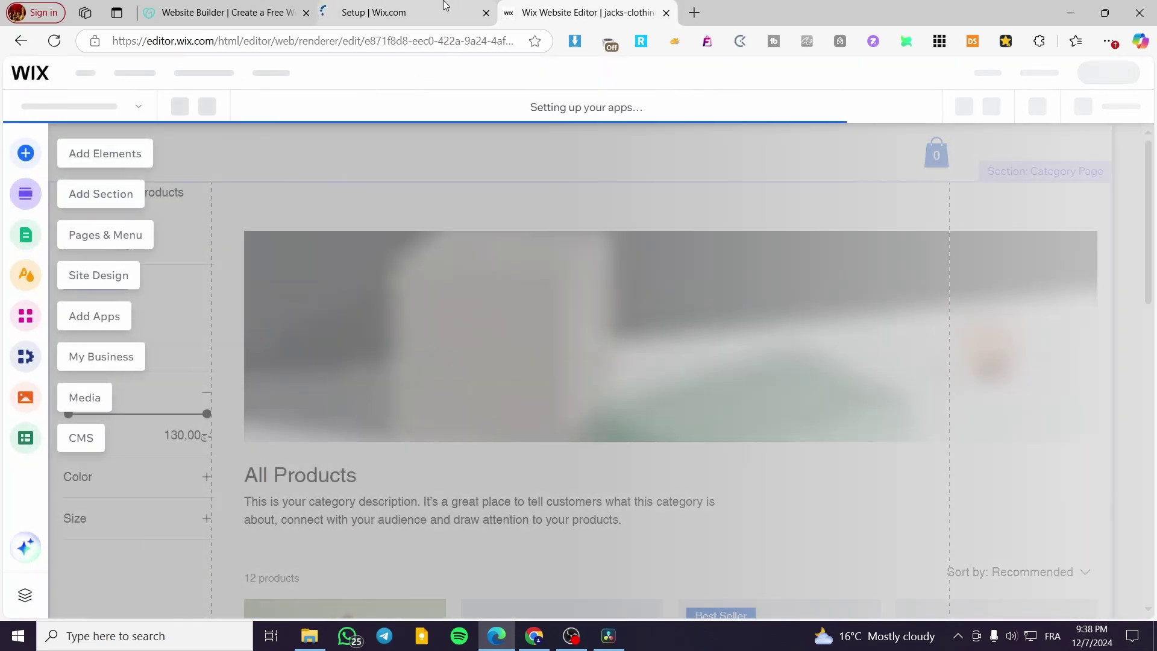
{"action": "left_click", "coordinate": [444, 7]}
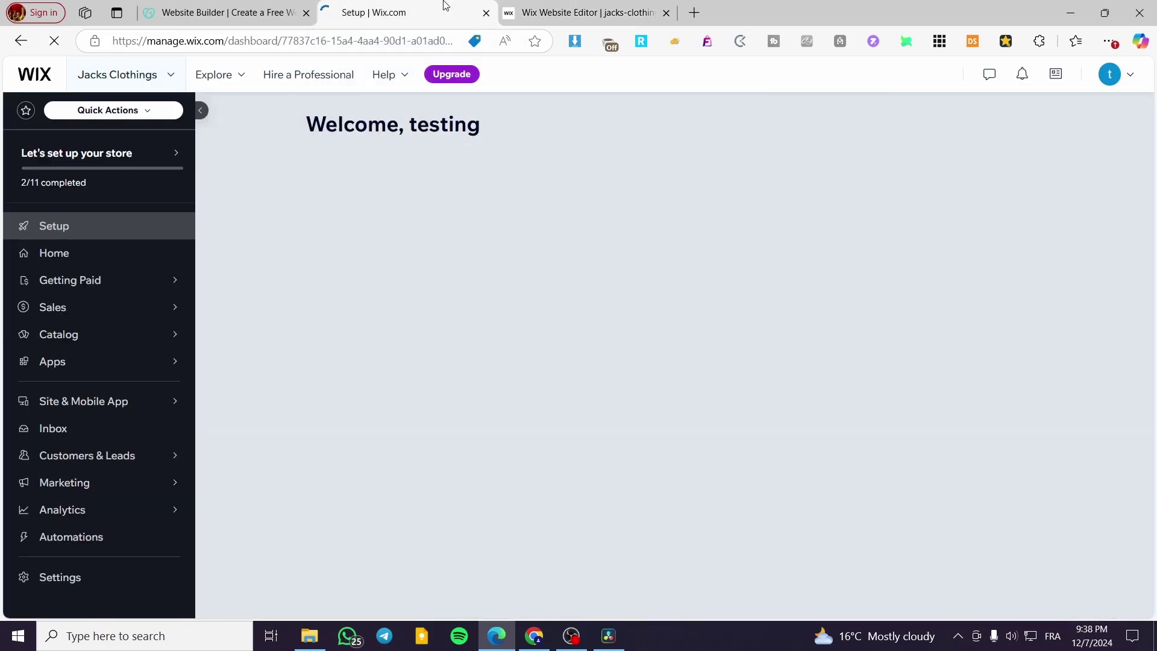
{"action": "left_click", "coordinate": [540, 8]}
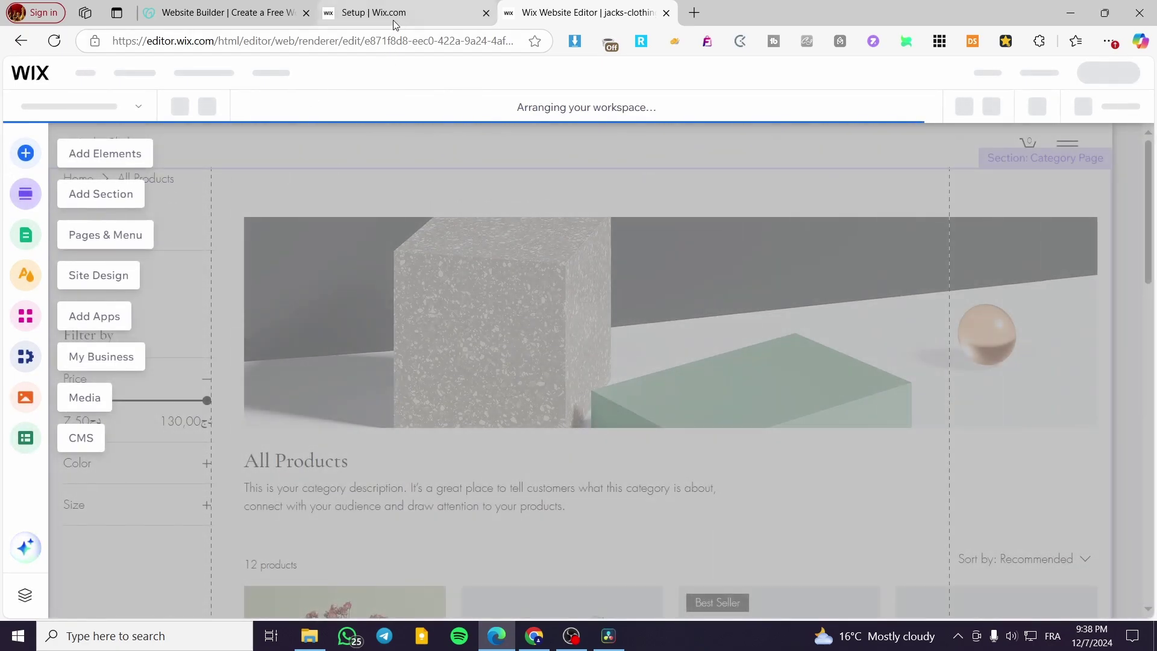
{"action": "left_click", "coordinate": [395, 23]}
{"action": "key", "text": "ctrl+Tab"}
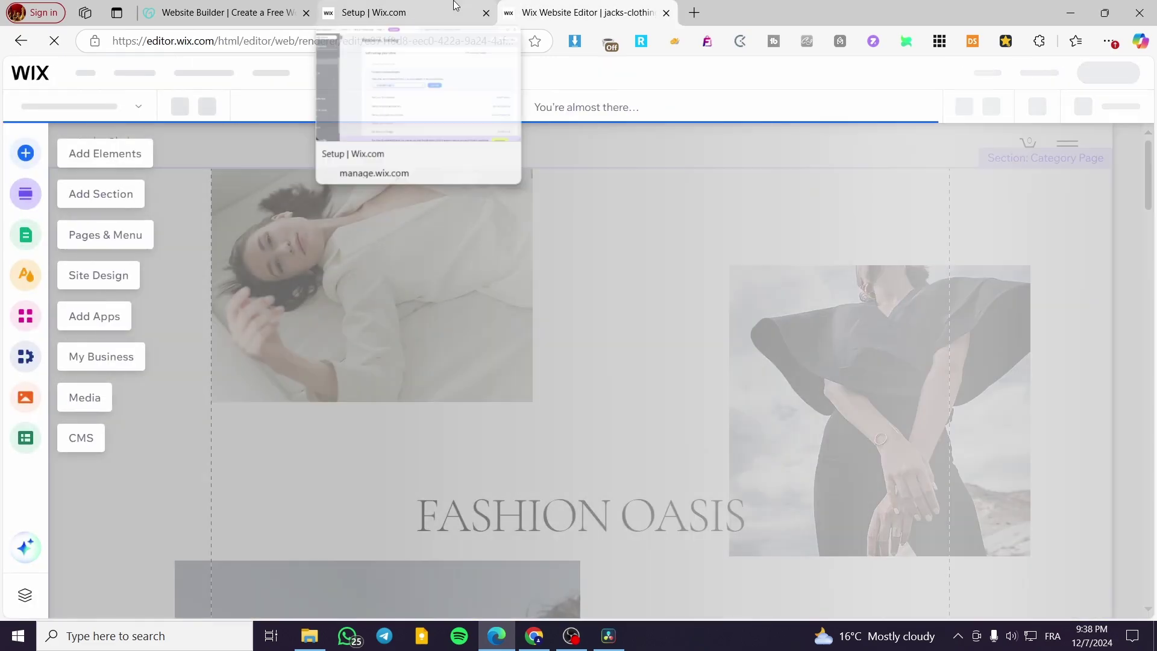
{"action": "left_click", "coordinate": [456, 7]}
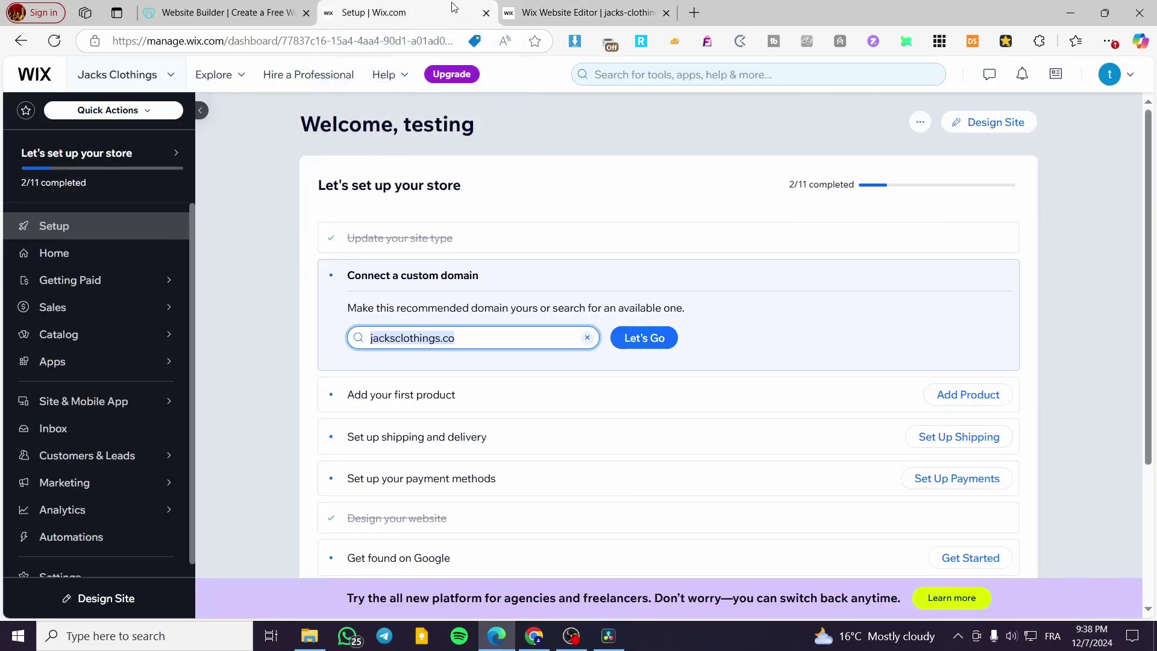
- Open Settings > Accept payments and dismiss the business location prompt
{"action": "scroll", "coordinate": [90, 527], "scroll_direction": "down", "scroll_amount": 1}
{"action": "left_click", "coordinate": [73, 572]}
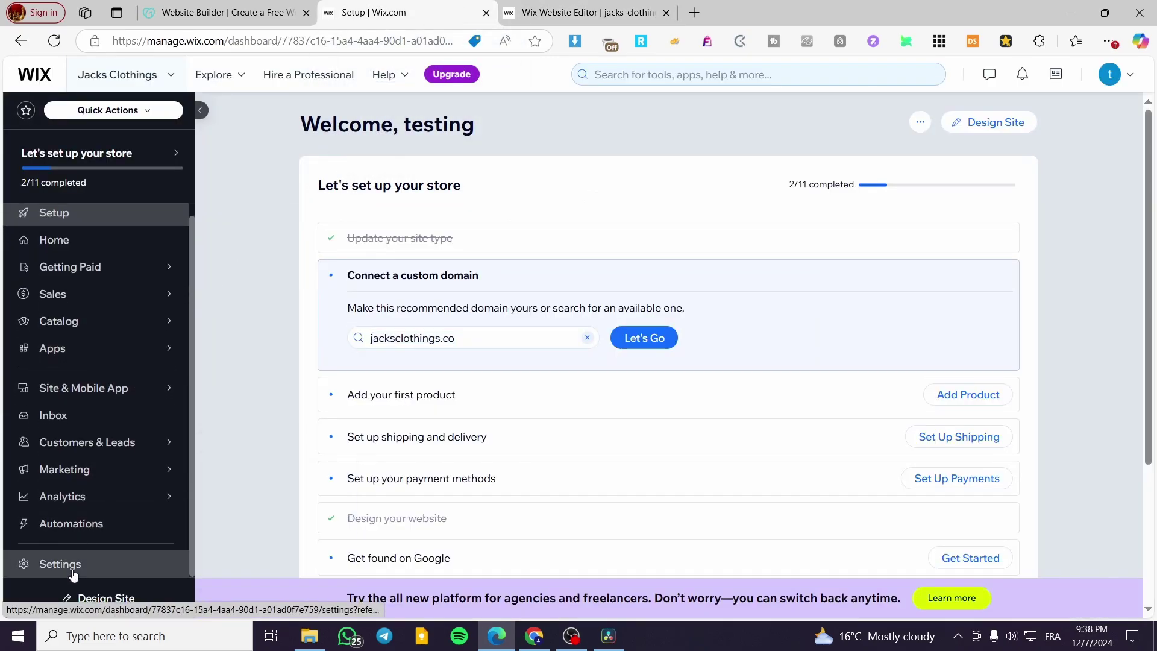
{"action": "left_click", "coordinate": [74, 563]}
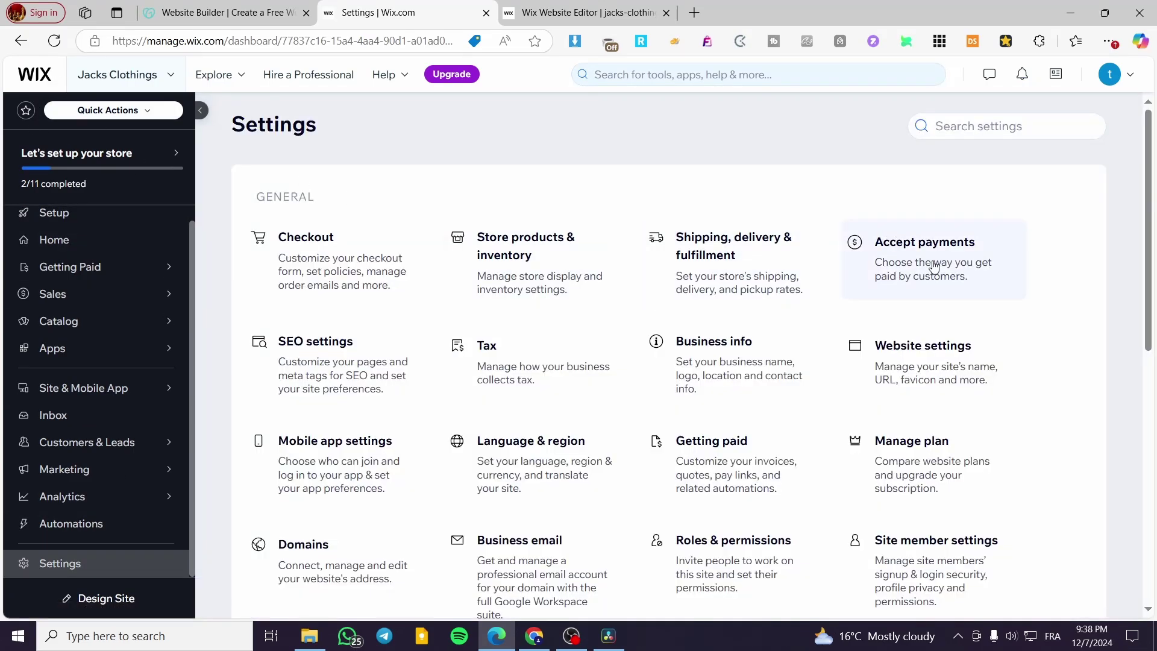
{"action": "left_click", "coordinate": [934, 266]}
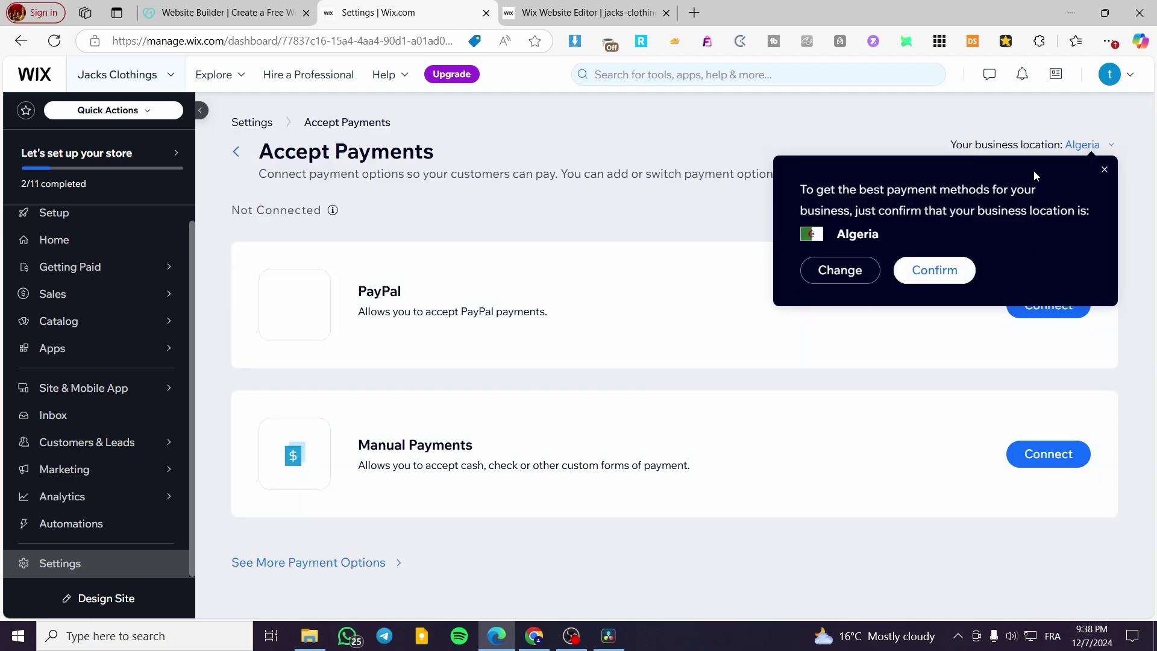
{"action": "left_click", "coordinate": [1104, 205]}
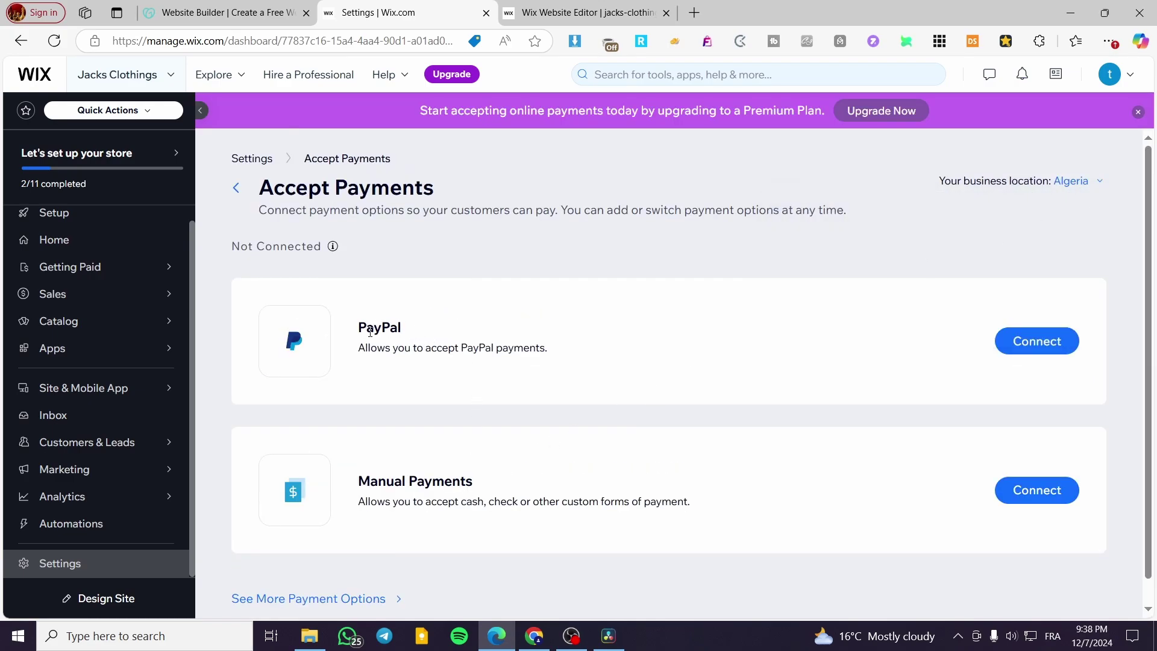
- Set the business location to France and return to the main Settings page
{"action": "left_click", "coordinate": [1095, 176]}
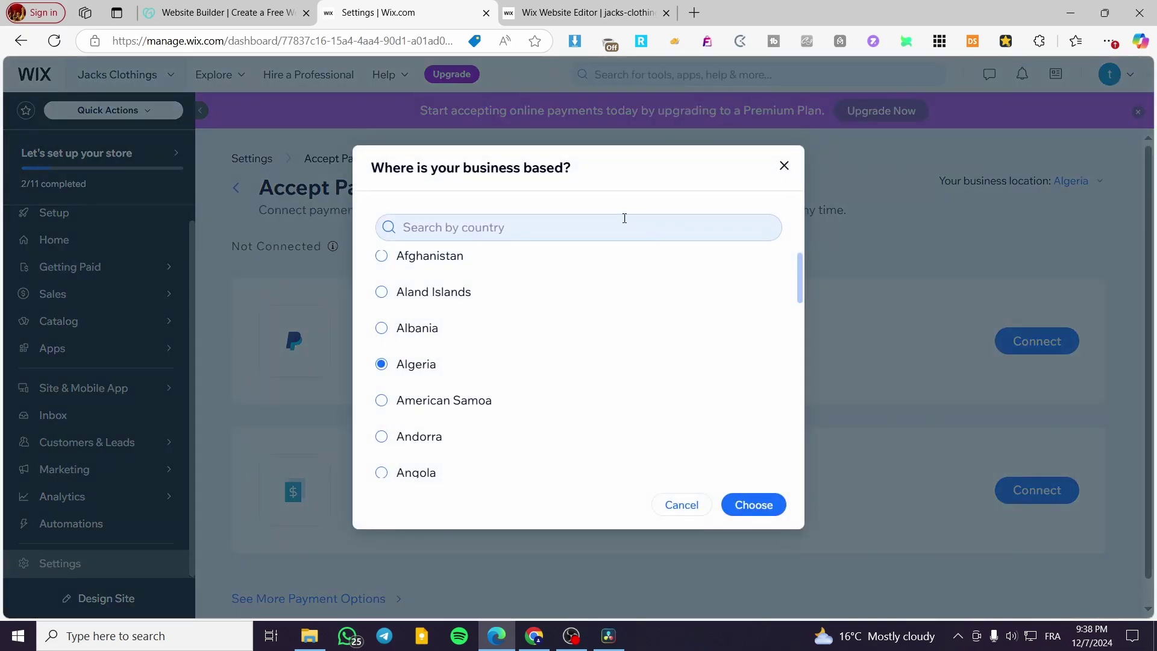
{"action": "type", "text": "france"}
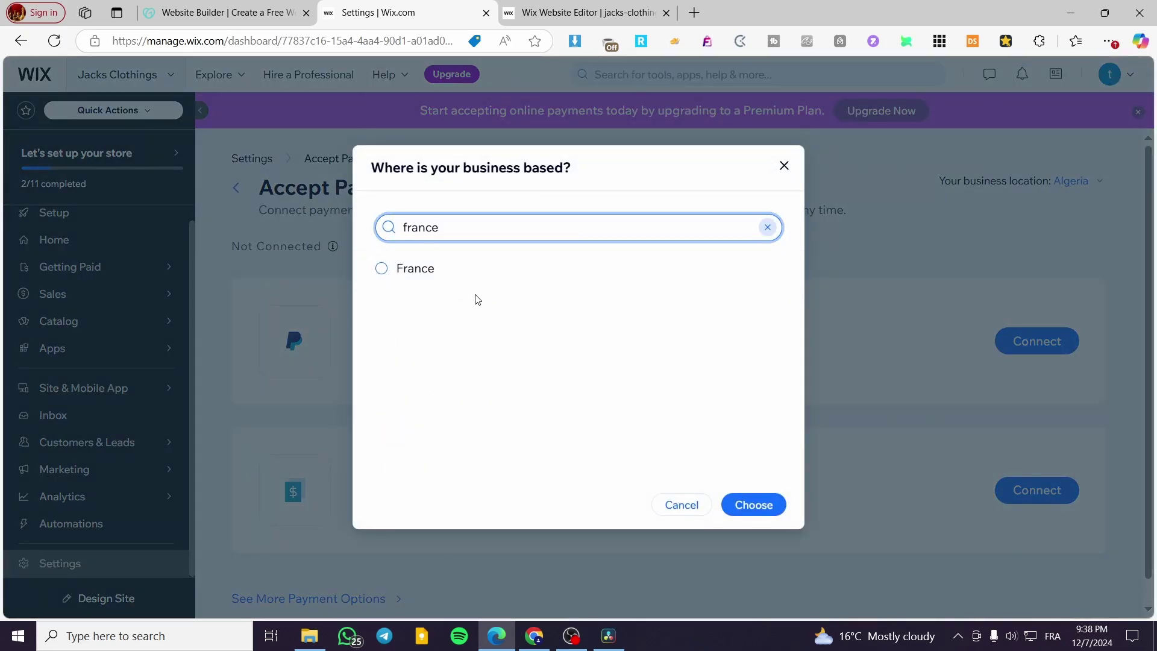
{"action": "left_click", "coordinate": [494, 271]}
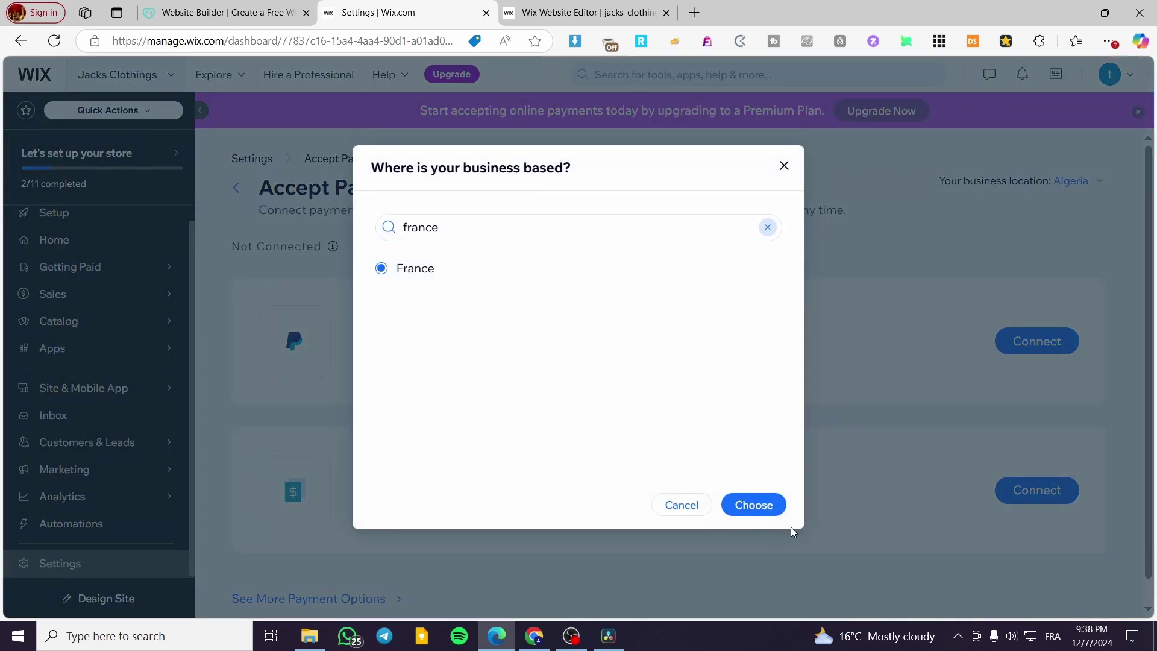
{"action": "left_click", "coordinate": [771, 509]}
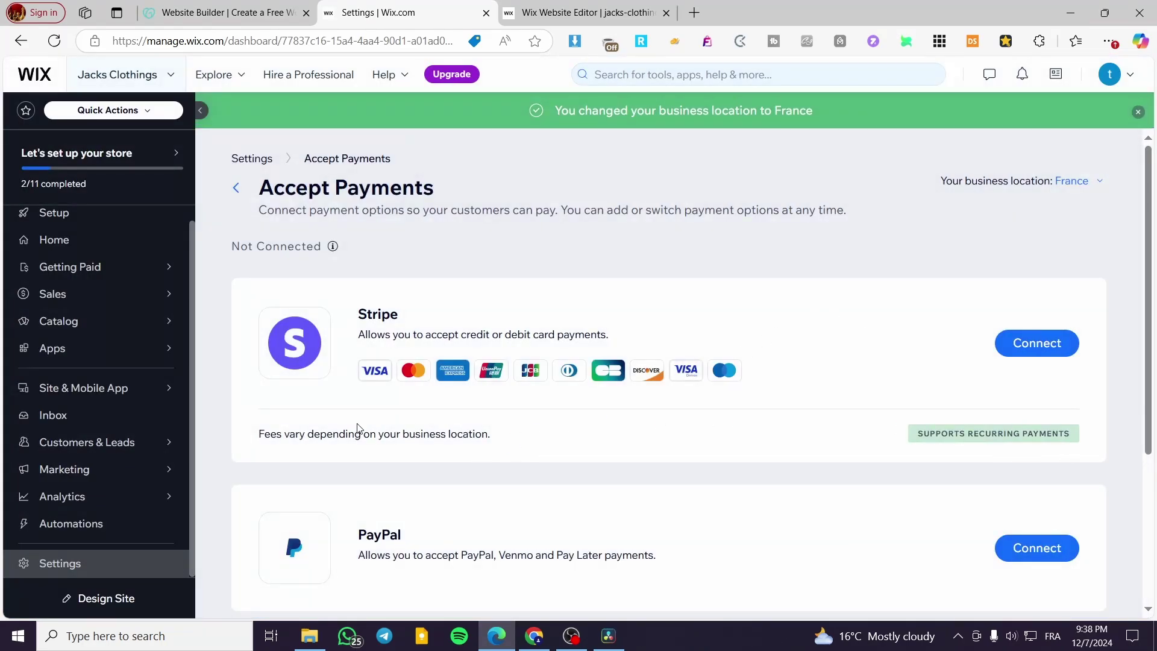
{"action": "scroll", "coordinate": [958, 564], "scroll_direction": "down", "scroll_amount": 1}
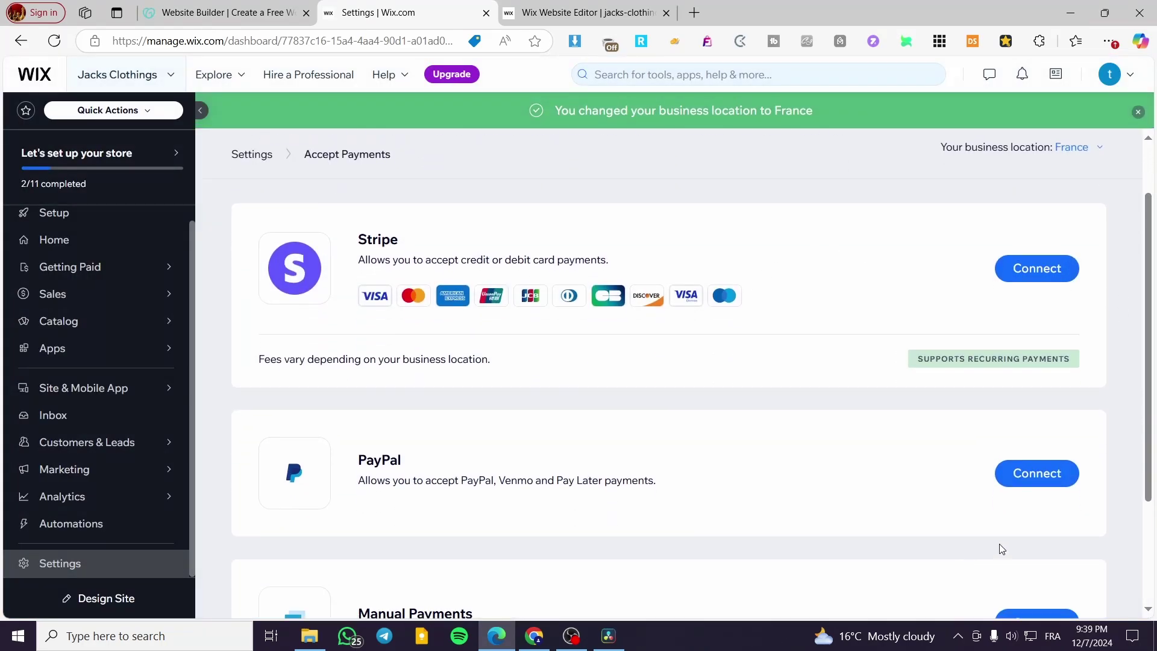
{"action": "scroll", "coordinate": [983, 460], "scroll_direction": "down", "scroll_amount": 2}
{"action": "scroll", "coordinate": [762, 349], "scroll_direction": "up", "scroll_amount": 4}
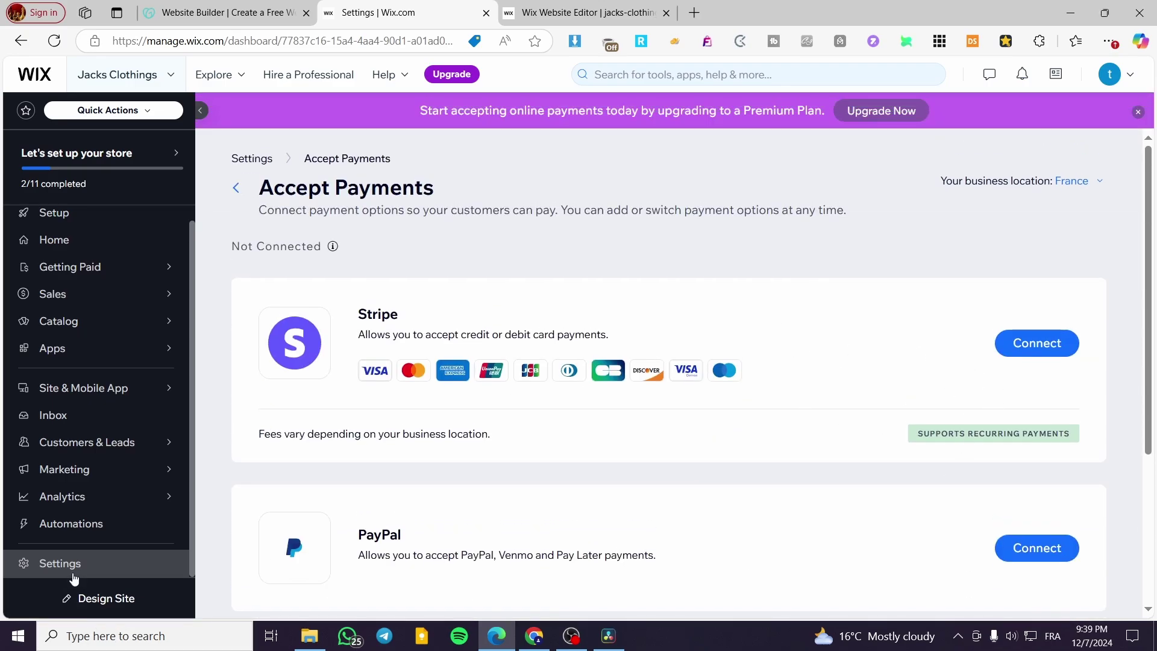
{"action": "left_click", "coordinate": [74, 577]}
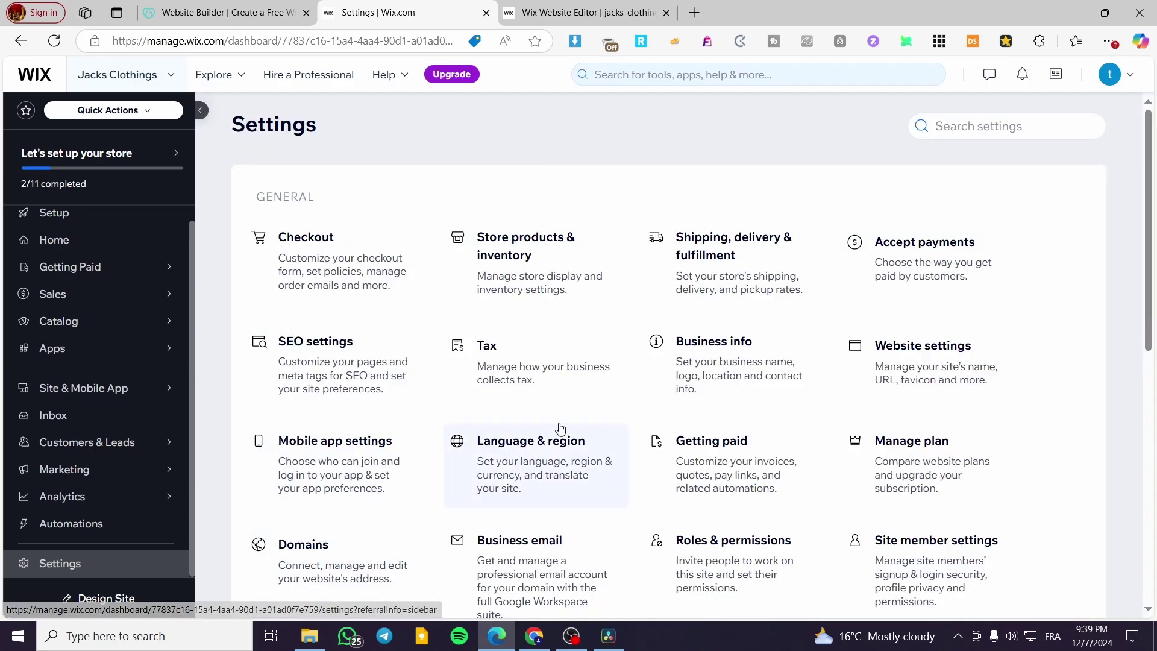
- Open the store's Checkout settings
{"action": "scroll", "coordinate": [739, 529], "scroll_direction": "down", "scroll_amount": 1}
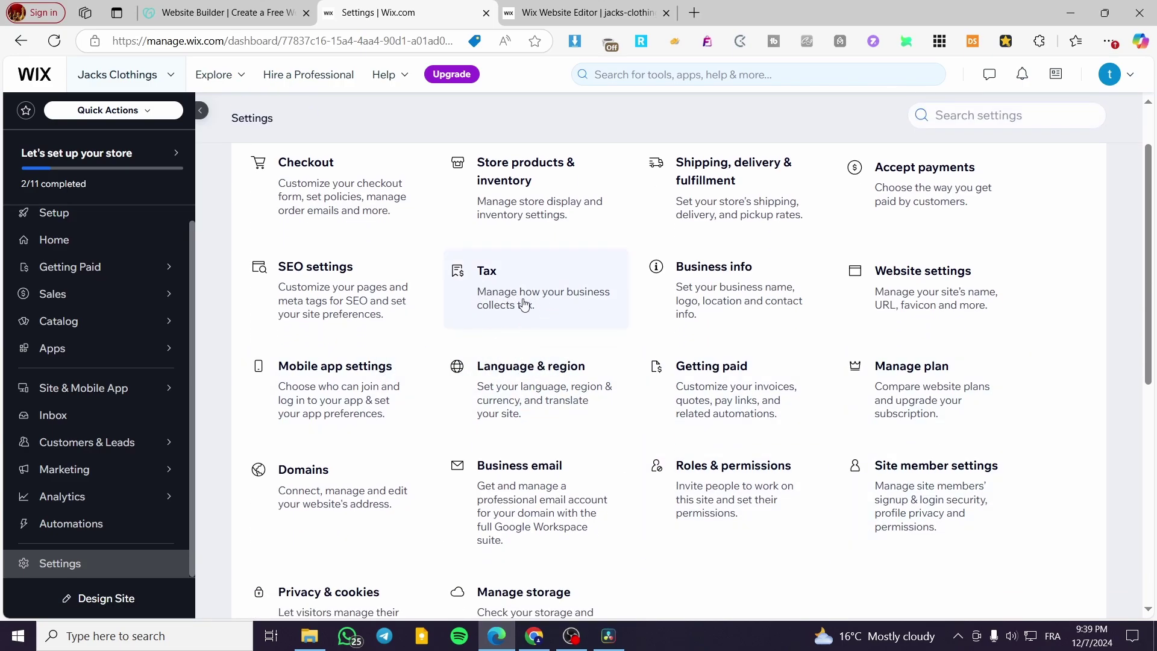
{"action": "scroll", "coordinate": [528, 295], "scroll_direction": "up", "scroll_amount": 1}
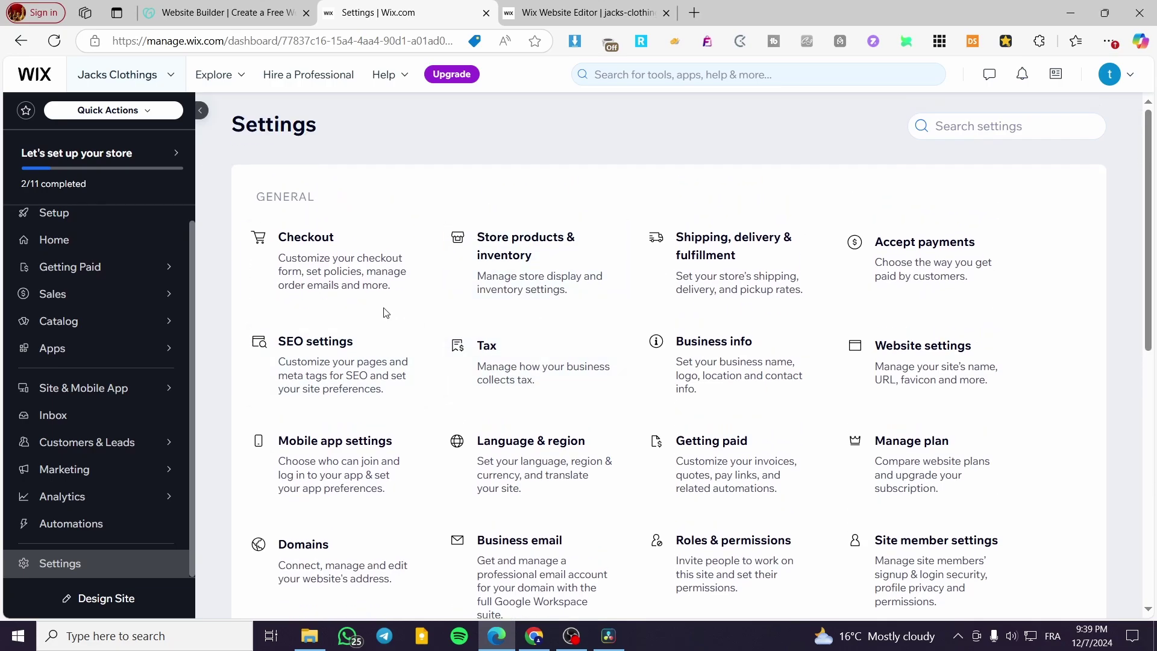
{"action": "left_click", "coordinate": [370, 286]}
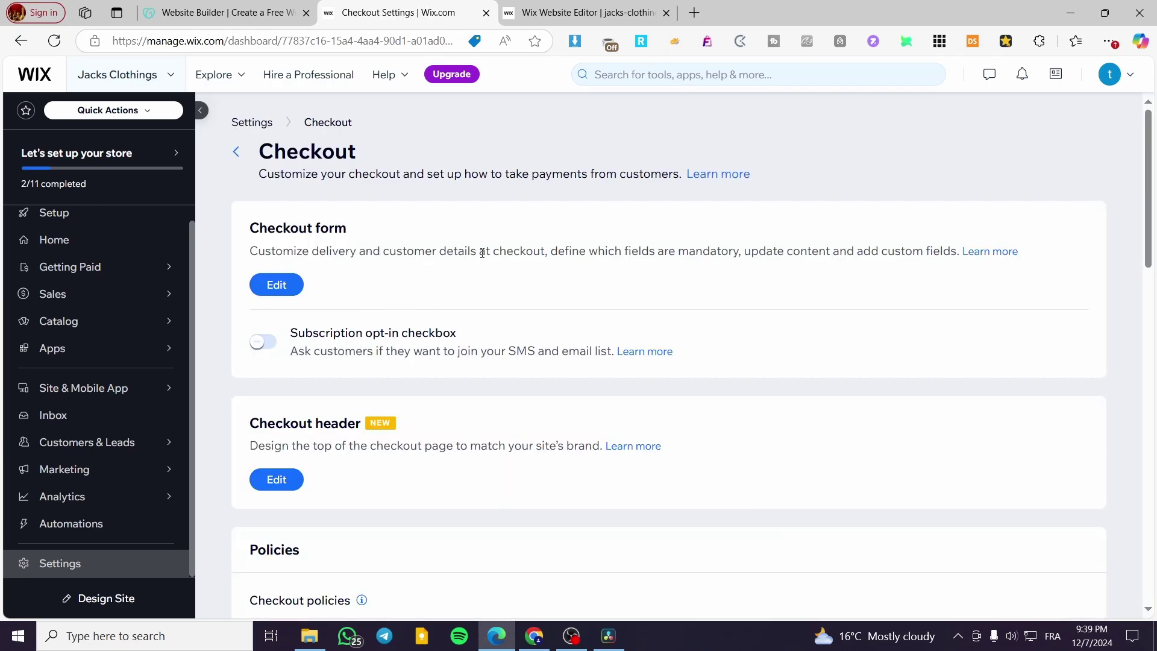
- Add Terms & conditions as a checkout policy, leaving Privacy policy off
{"action": "scroll", "coordinate": [485, 254], "scroll_direction": "down", "scroll_amount": 2}
{"action": "scroll", "coordinate": [519, 330], "scroll_direction": "down", "scroll_amount": 2}
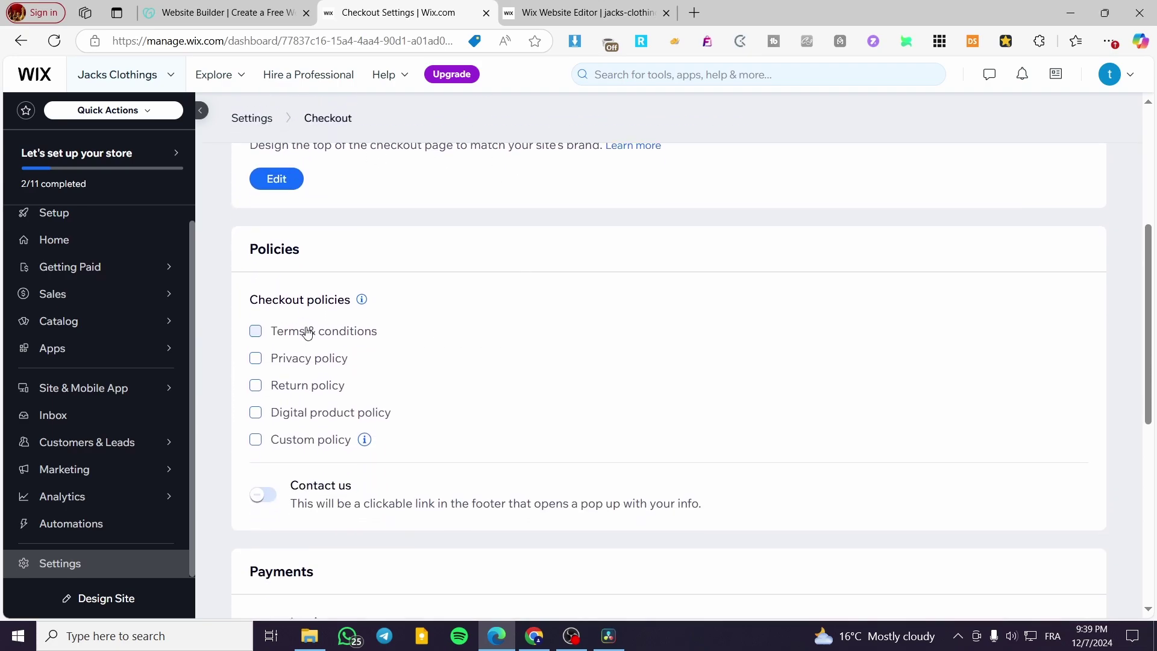
{"action": "left_click", "coordinate": [263, 333]}
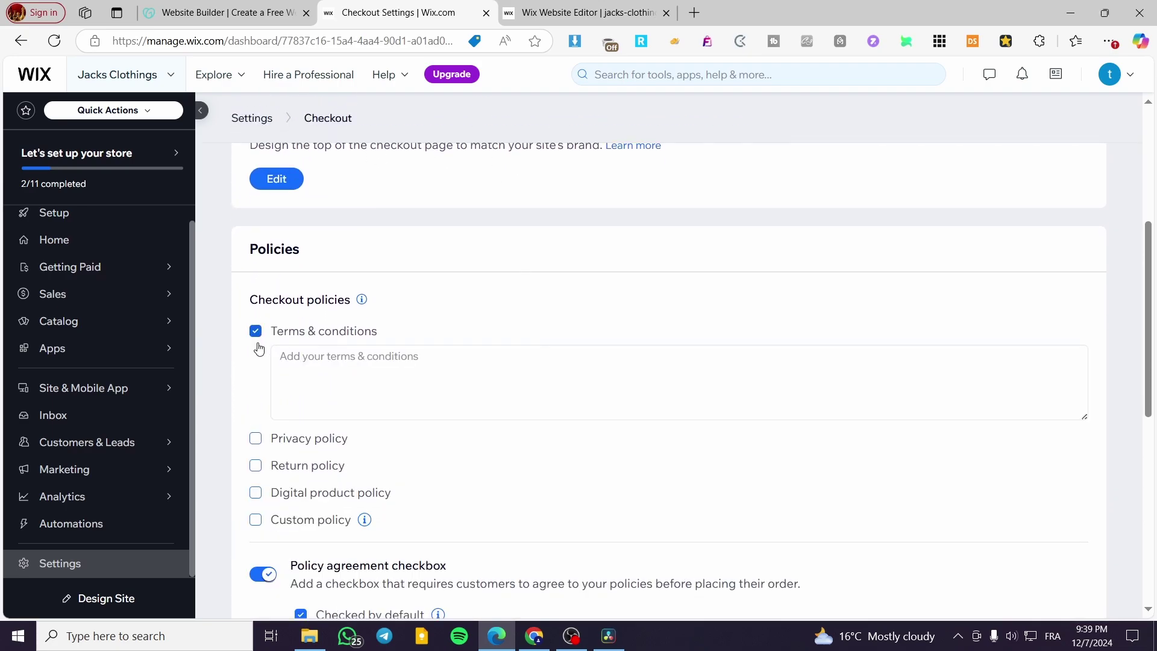
{"action": "left_click", "coordinate": [268, 437]}
{"action": "left_click", "coordinate": [268, 438]}
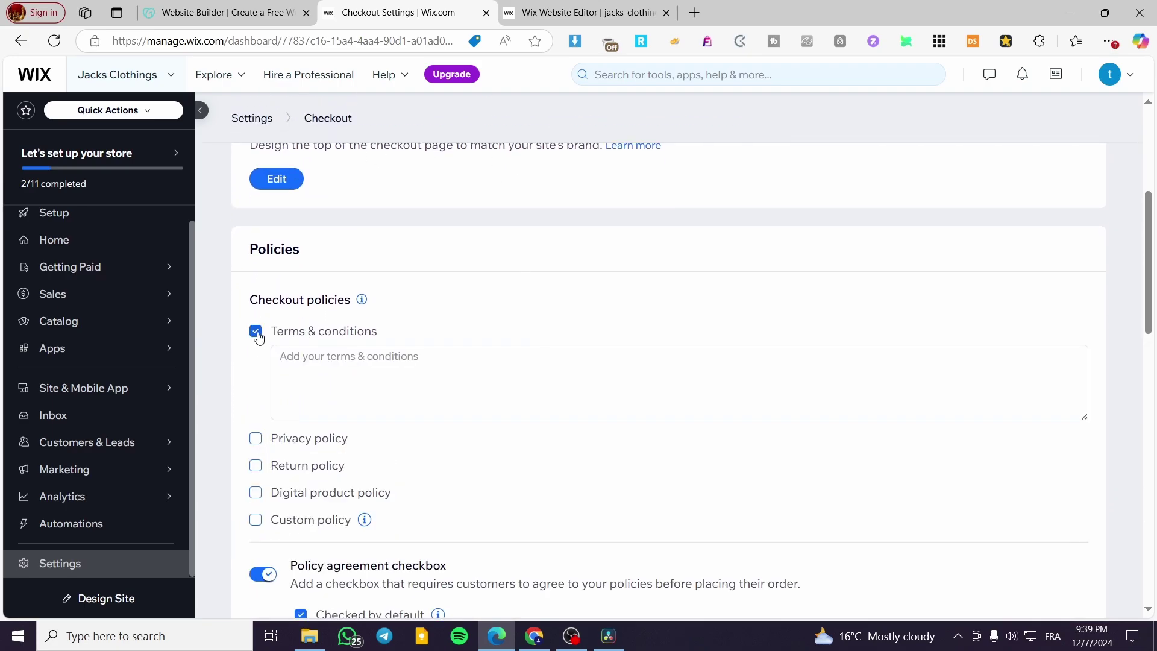
- Scroll through the Payments section, then return to the site editor
{"action": "scroll", "coordinate": [421, 395], "scroll_direction": "down", "scroll_amount": 4}
{"action": "scroll", "coordinate": [421, 395], "scroll_direction": "down", "scroll_amount": 2}
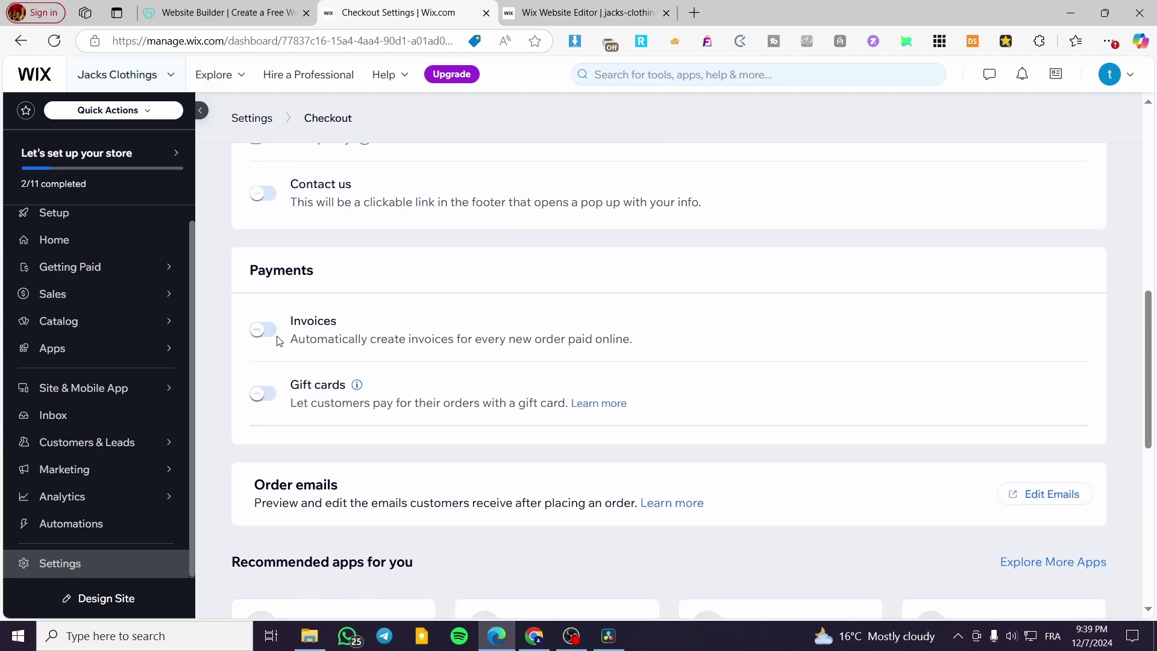
{"action": "scroll", "coordinate": [392, 479], "scroll_direction": "down", "scroll_amount": 3}
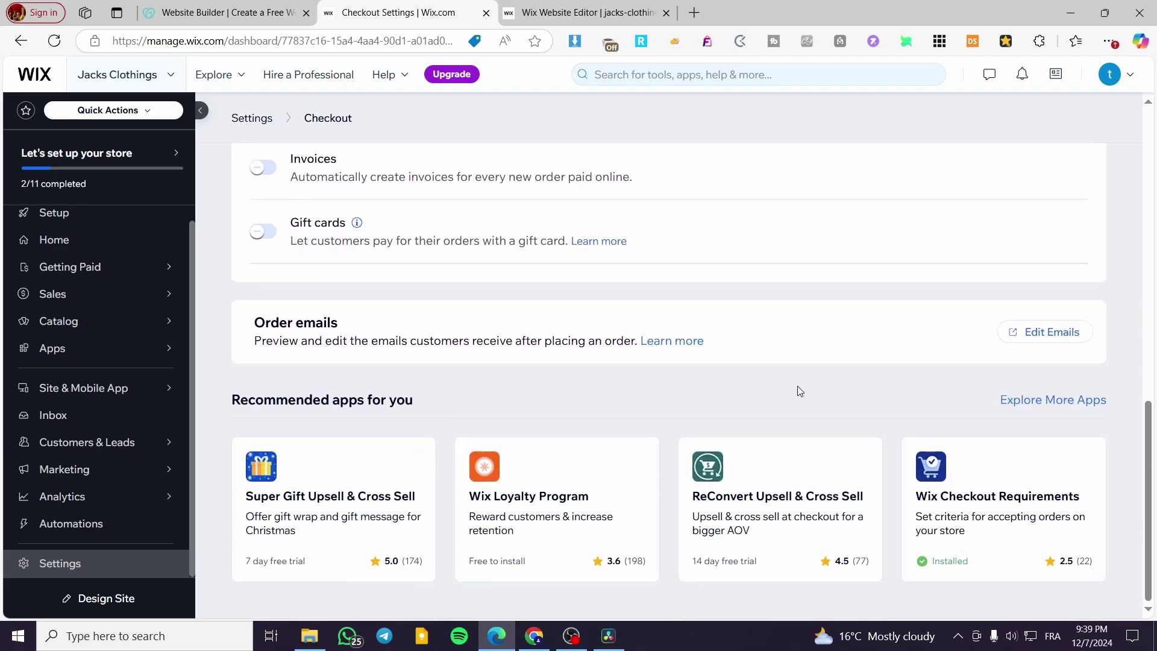
{"action": "left_click", "coordinate": [655, 14]}
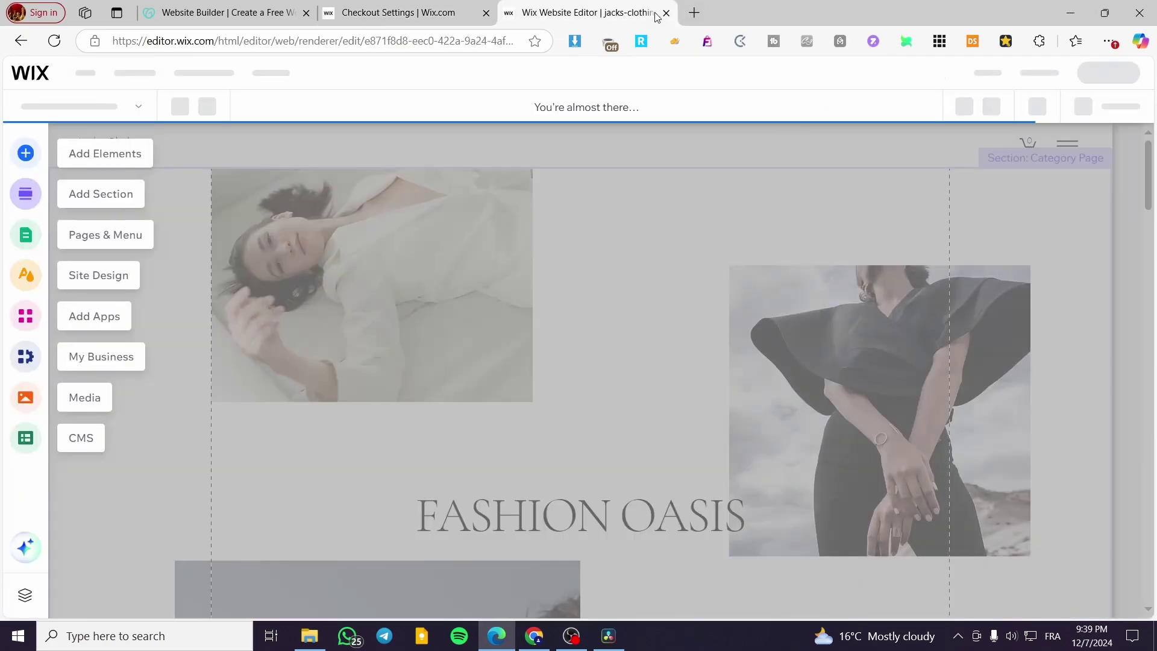